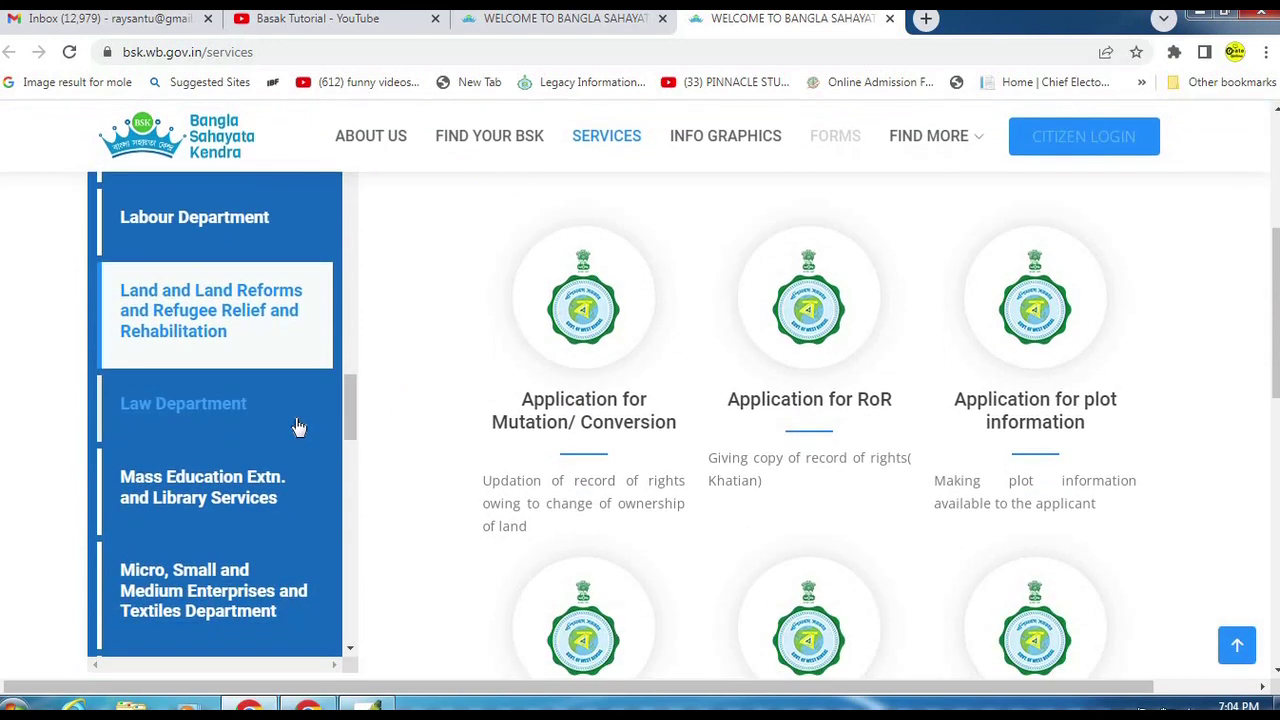
pyautogui.moveTo(352, 423); pyautogui.dragTo(357, 240)
pyautogui.scroll(-2, 362, 365)
pyautogui.moveTo(352, 365)
pyautogui.mouseDown()
pyautogui.moveTo(345, 615)
pyautogui.moveTo(363, 217)
pyautogui.mouseUp()
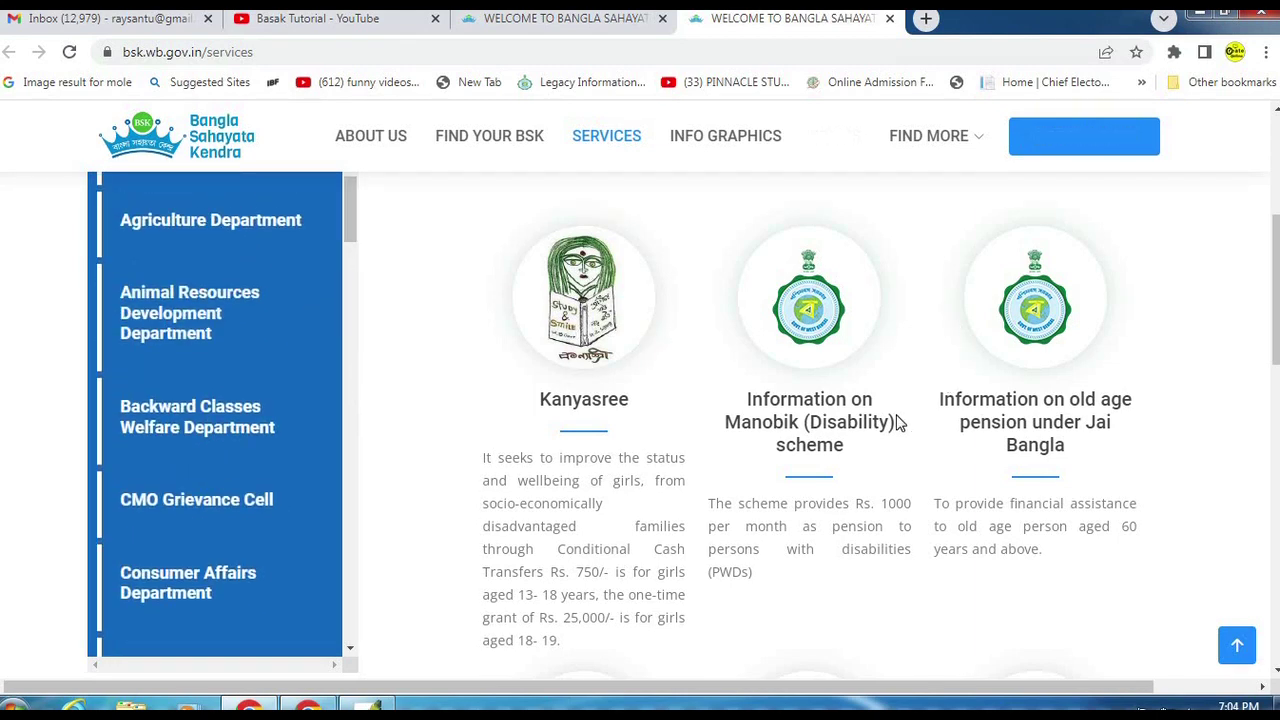
pyautogui.scroll(4, 486, 371)
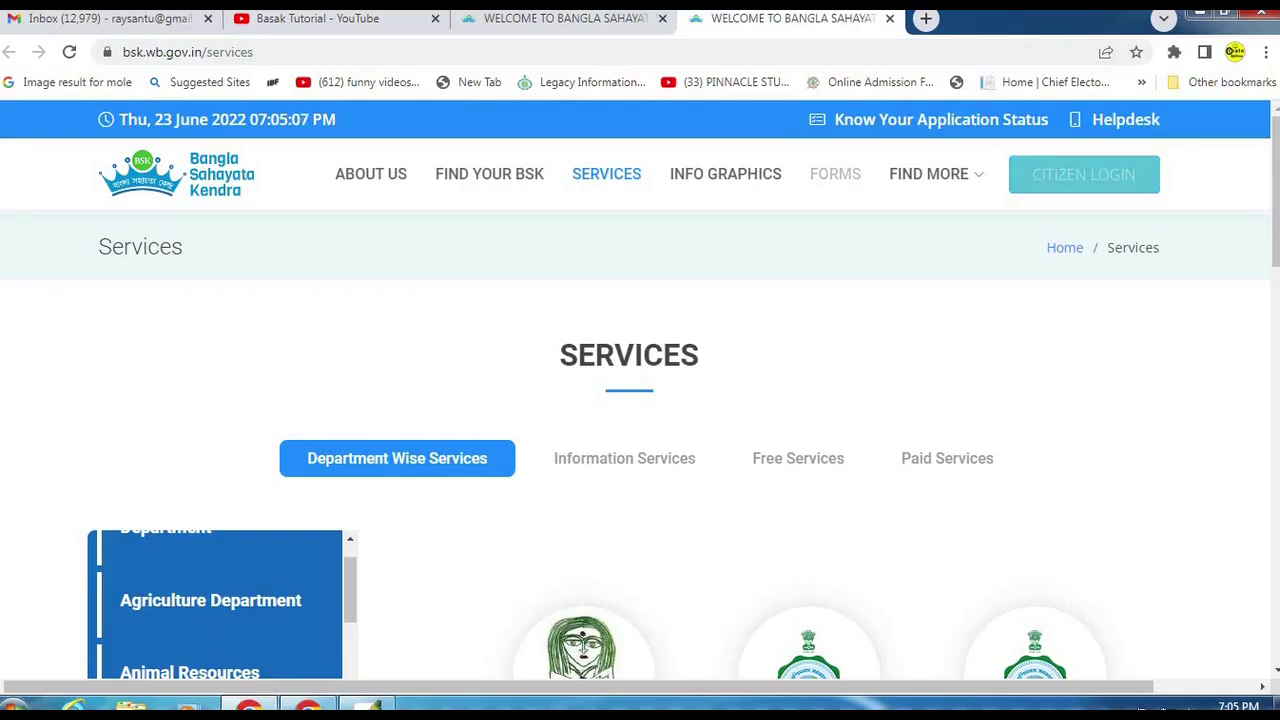
pyautogui.moveTo(998, 139); pyautogui.dragTo(1222, 208)
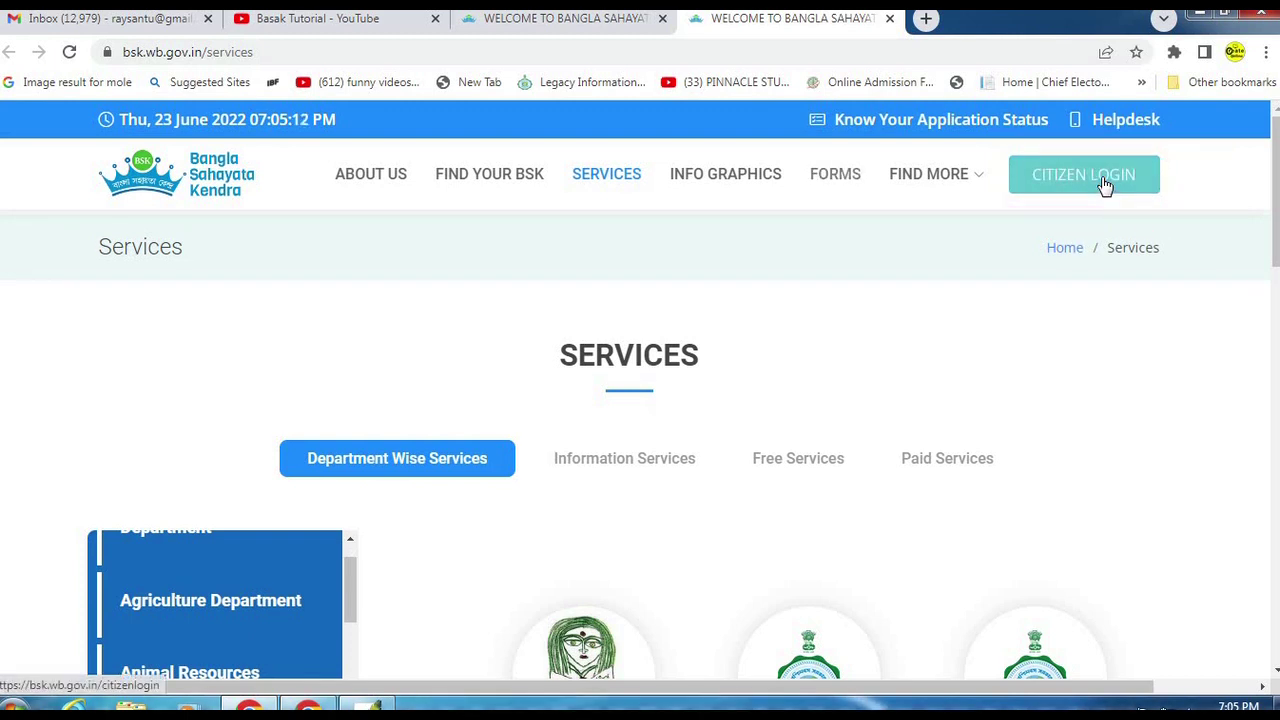
# Step: Open the Citizen Login page
pyautogui.click(1105, 186)
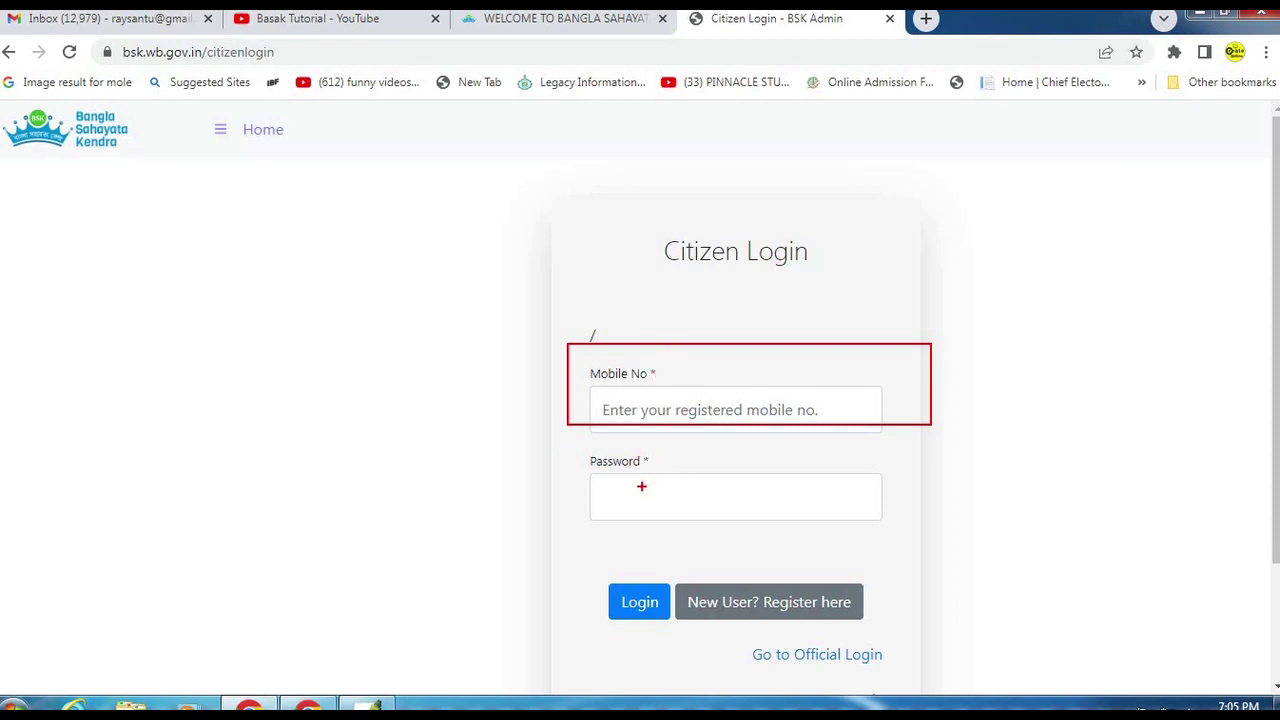
pyautogui.moveTo(571, 439)
pyautogui.mouseDown()
pyautogui.moveTo(686, 507)
pyautogui.moveTo(905, 537)
pyautogui.mouseUp()
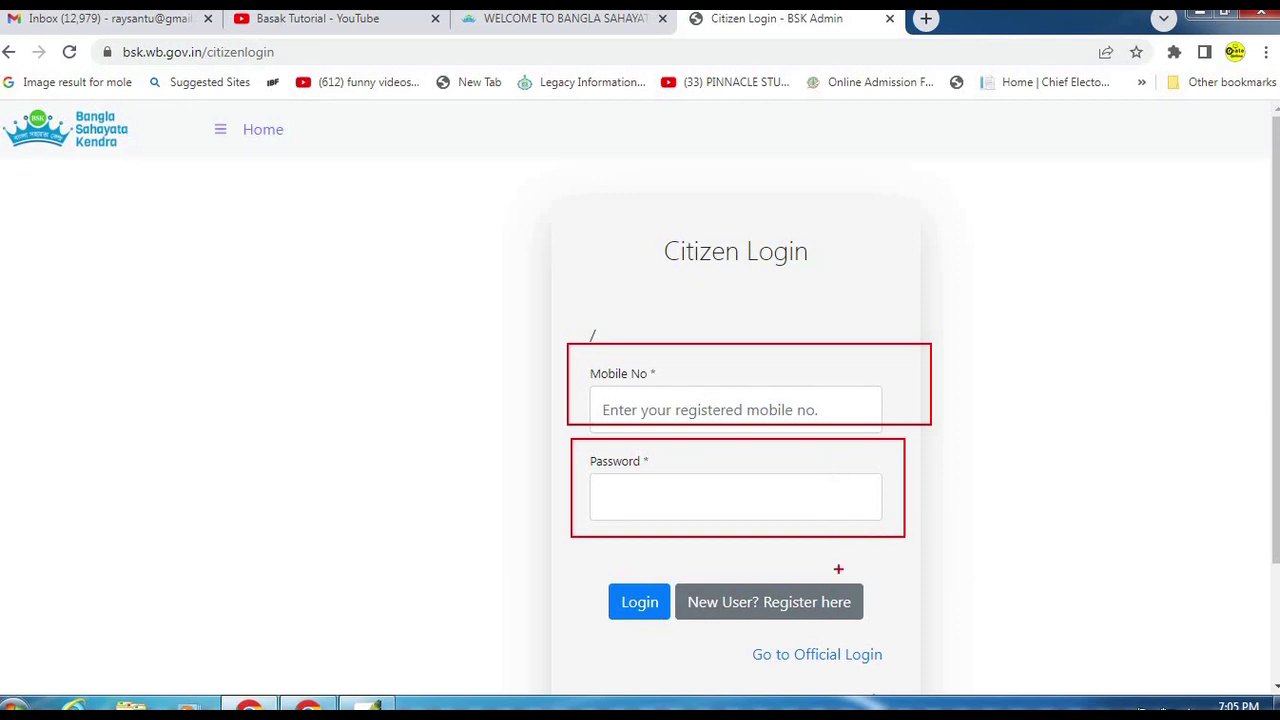
pyautogui.scroll(-2, 829, 551)
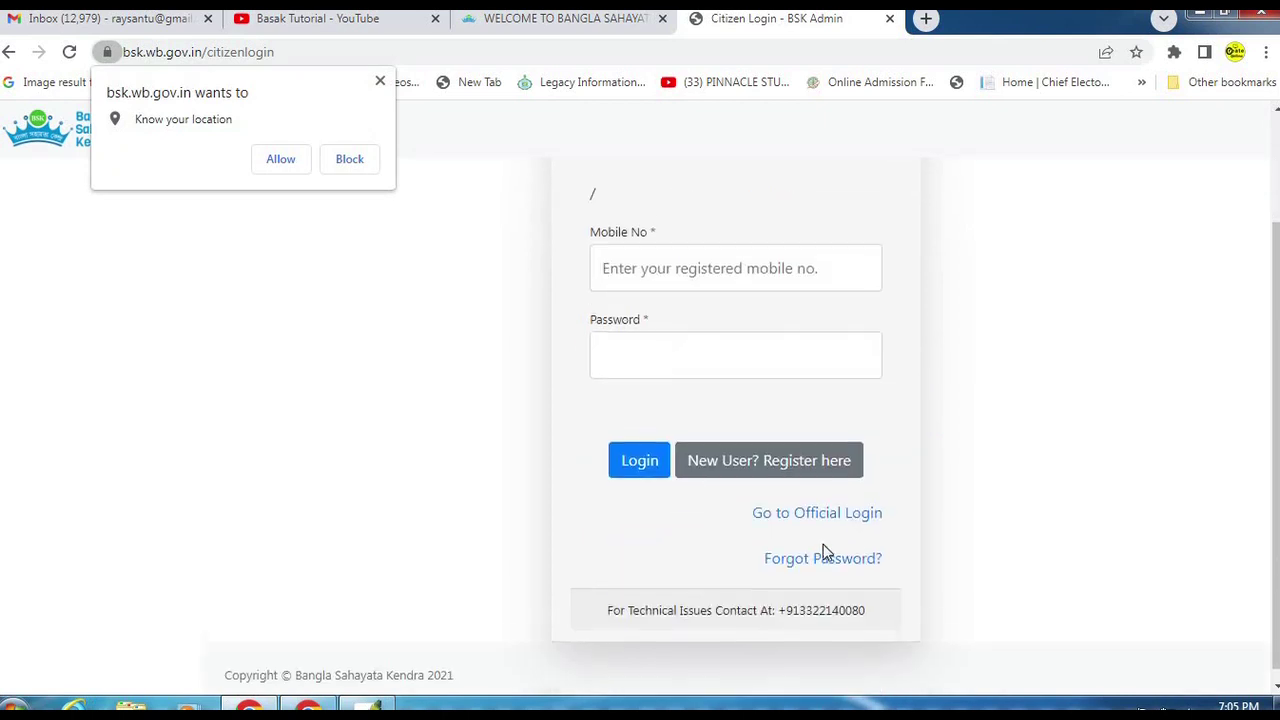
pyautogui.moveTo(675, 406)
pyautogui.mouseDown()
pyautogui.moveTo(919, 488)
pyautogui.moveTo(931, 480)
pyautogui.mouseUp()
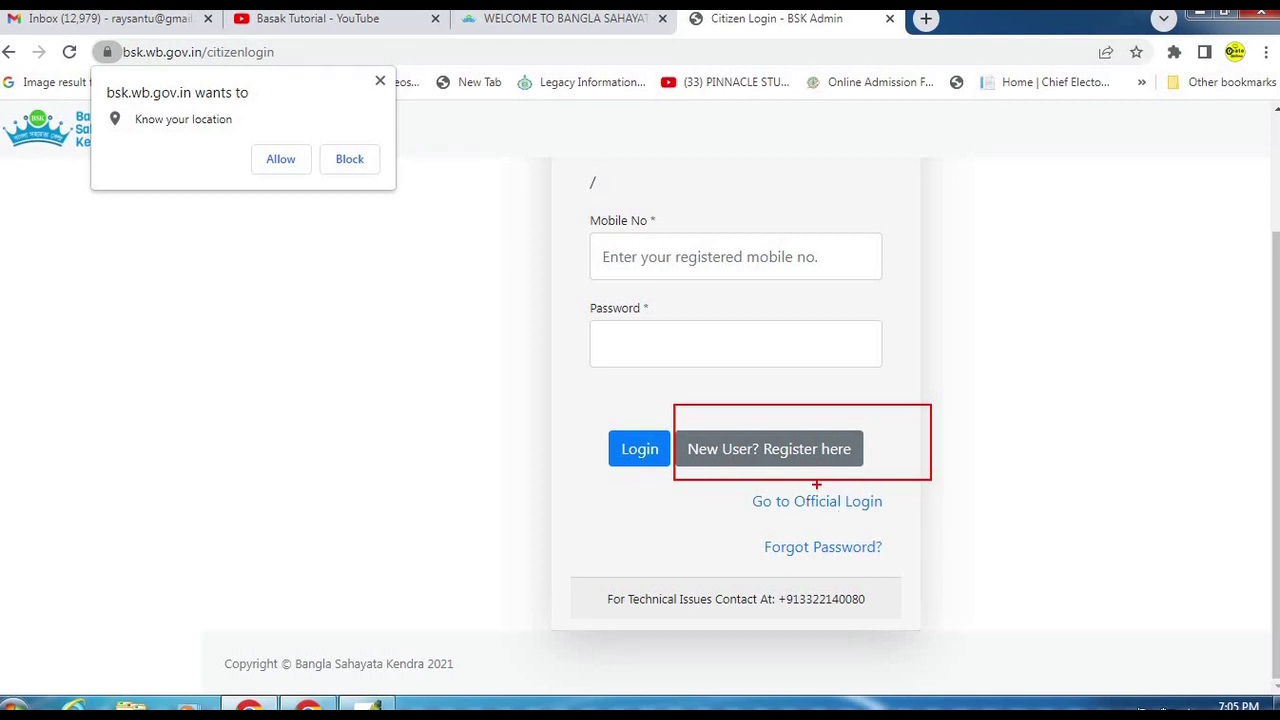
# Step: Choose new-user registration and allow location access to reach the citizen registration form
pyautogui.click(771, 463)
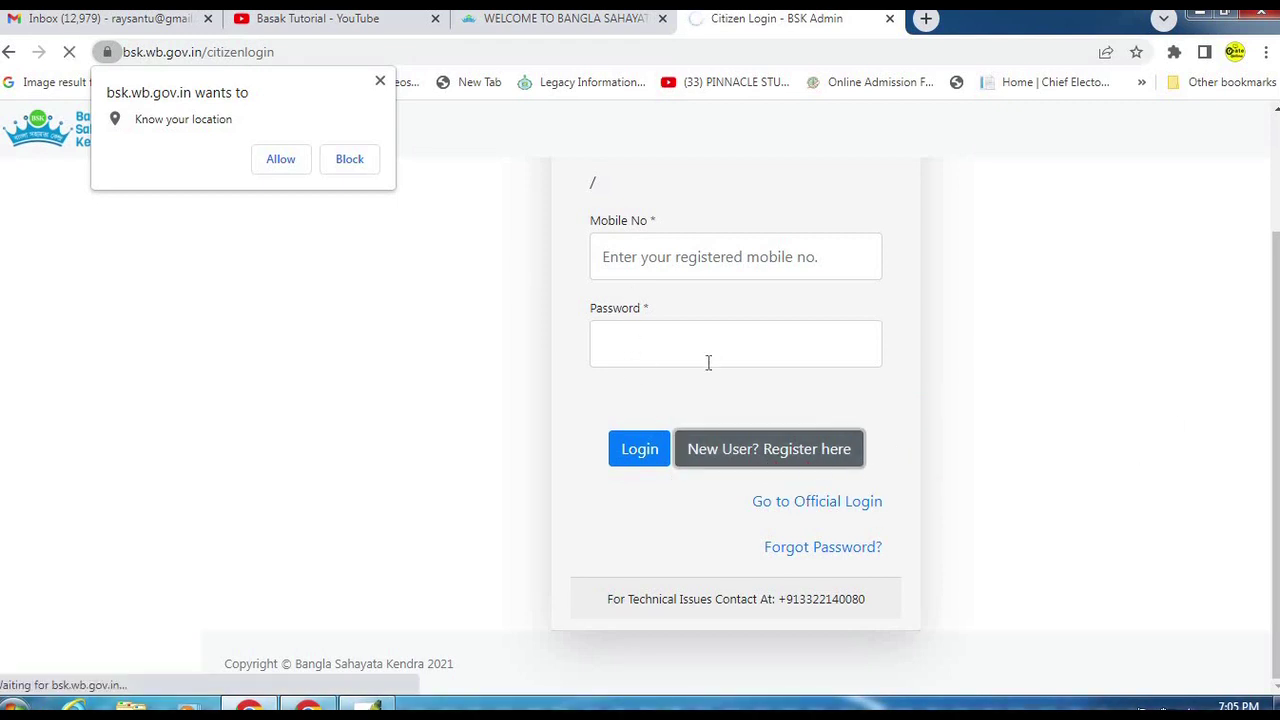
pyautogui.moveTo(73, 71)
pyautogui.mouseDown()
pyautogui.moveTo(403, 177)
pyautogui.moveTo(447, 208)
pyautogui.mouseUp()
pyautogui.press('Escape')
pyautogui.click(281, 162)
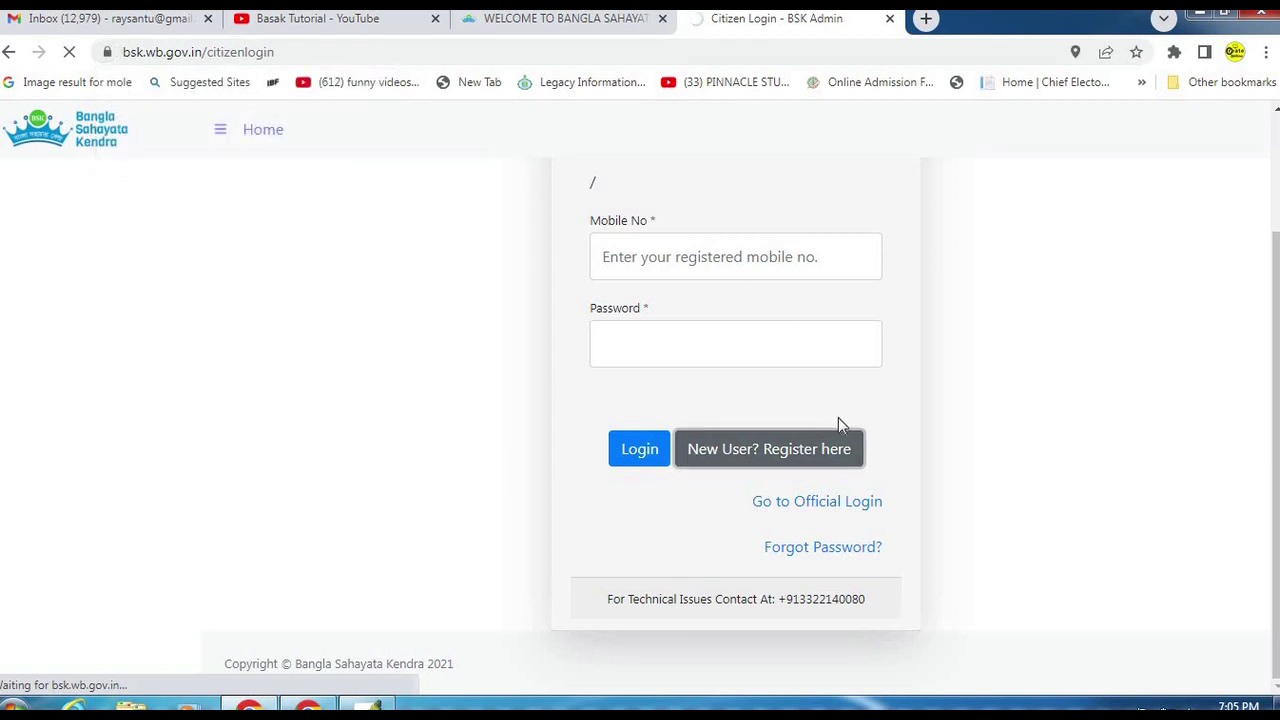
pyautogui.click(777, 452)
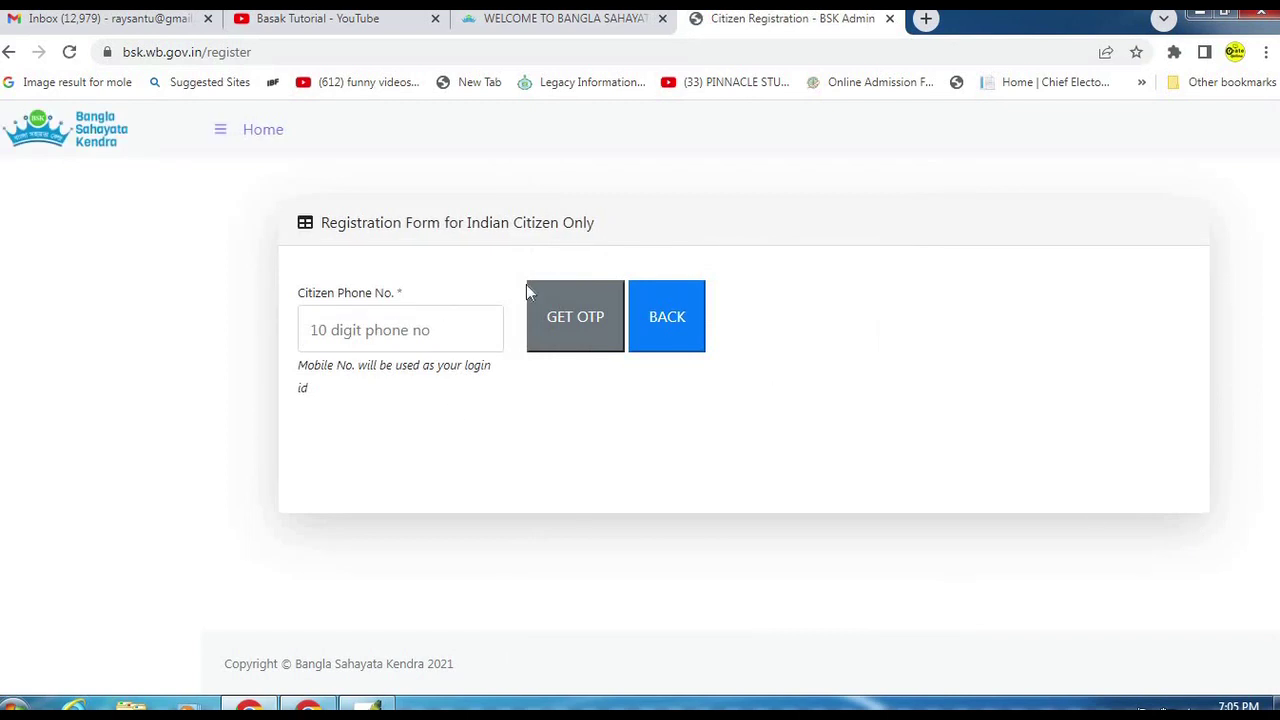
# Step: Enter the citizen's phone number, request an OTP, and validate the received 6-digit code
pyautogui.moveTo(274, 267)
pyautogui.mouseDown()
pyautogui.moveTo(423, 349)
pyautogui.moveTo(521, 381)
pyautogui.mouseUp()
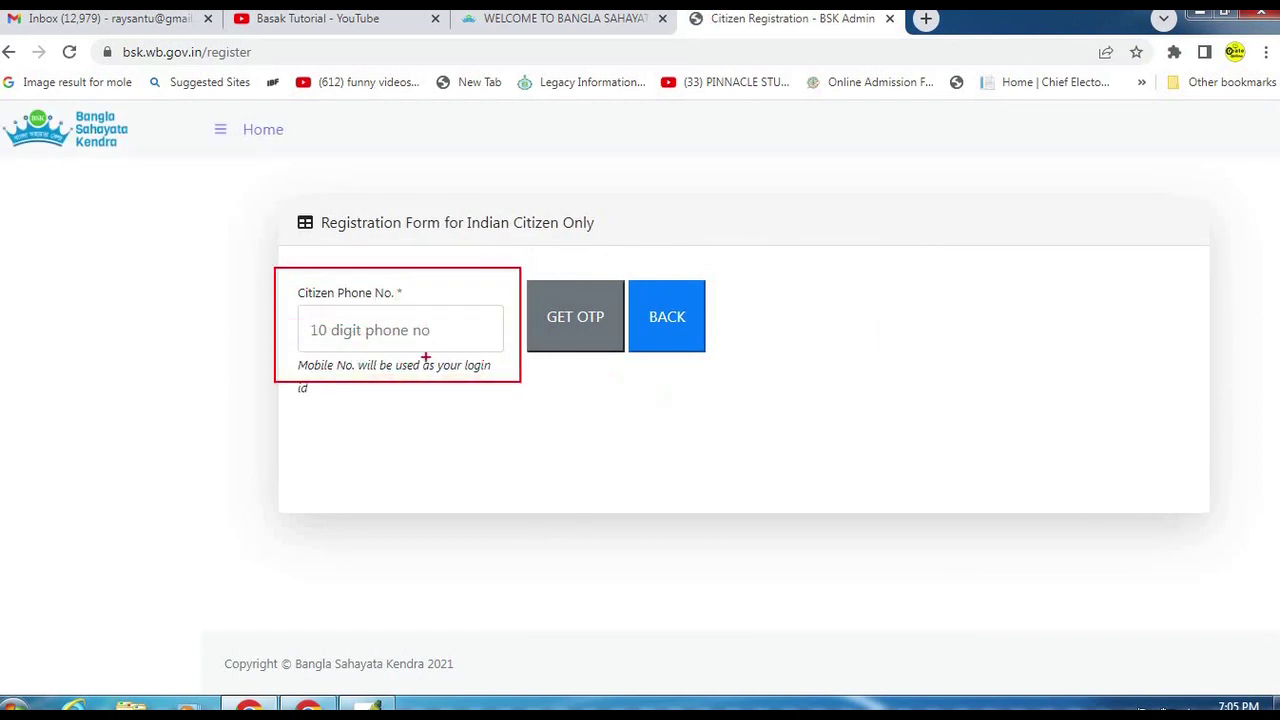
pyautogui.click(350, 339)
pyautogui.write('1')
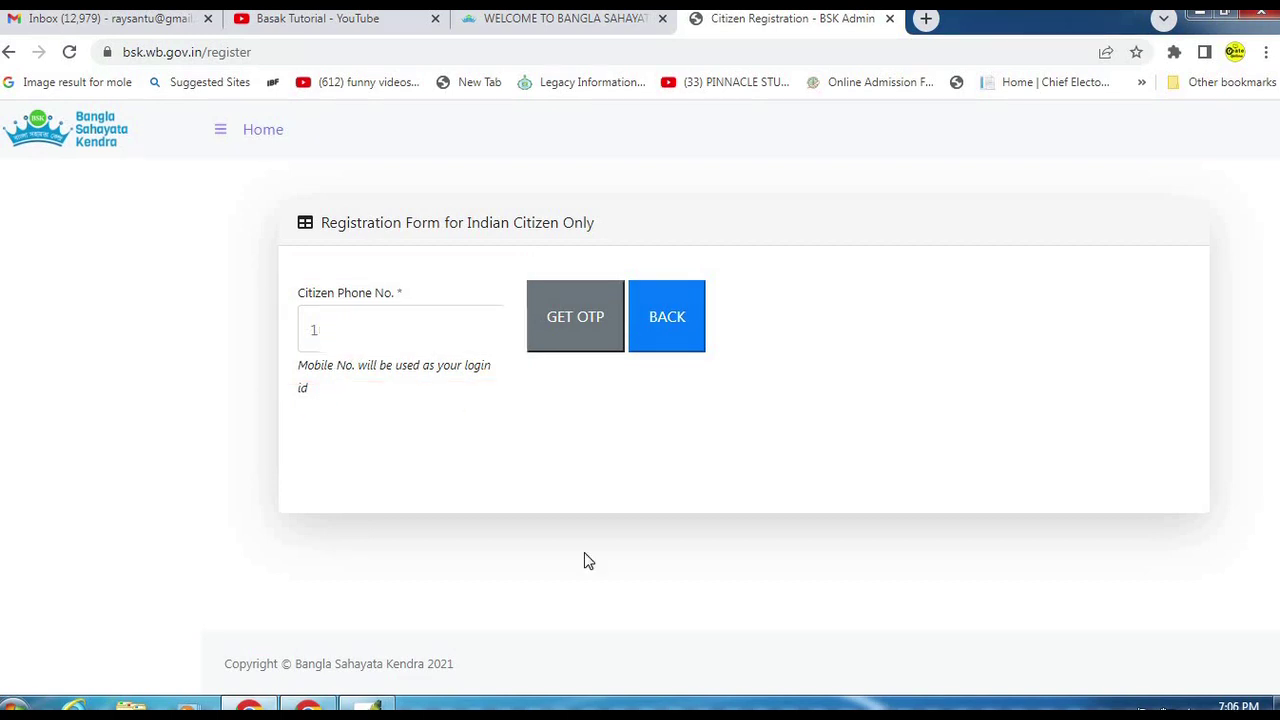
pyautogui.write('7')
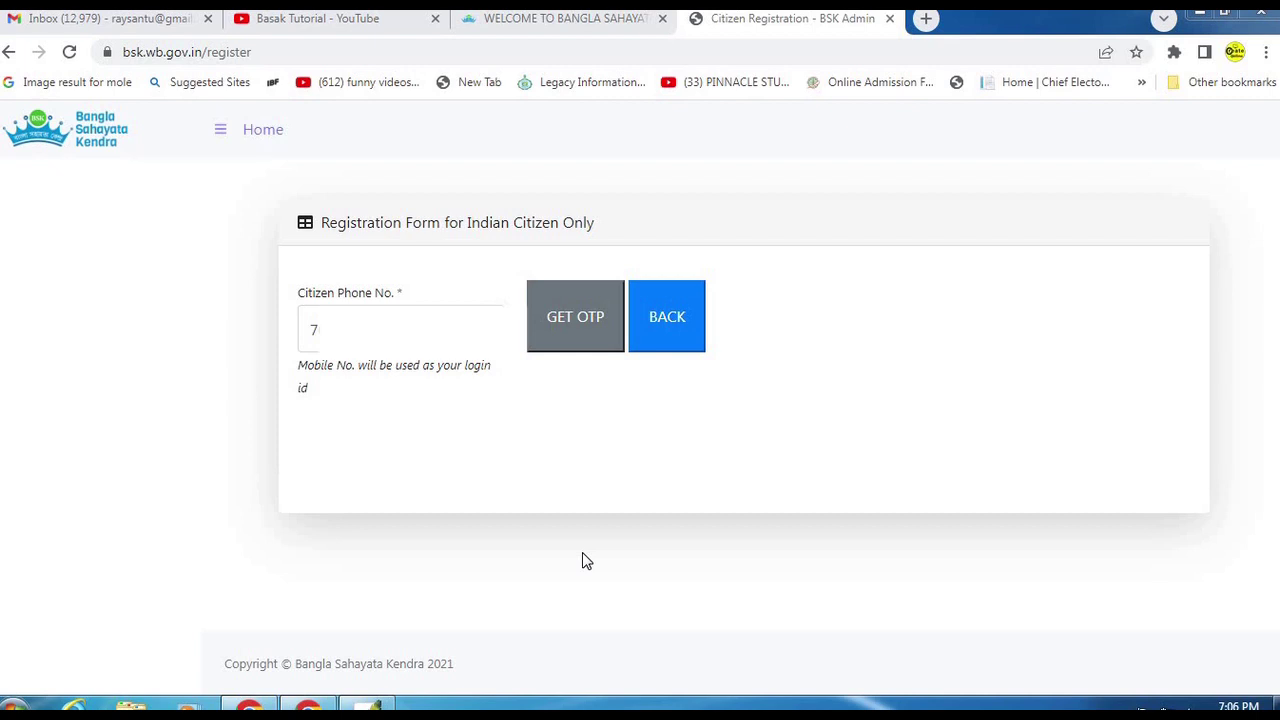
pyautogui.click(584, 332)
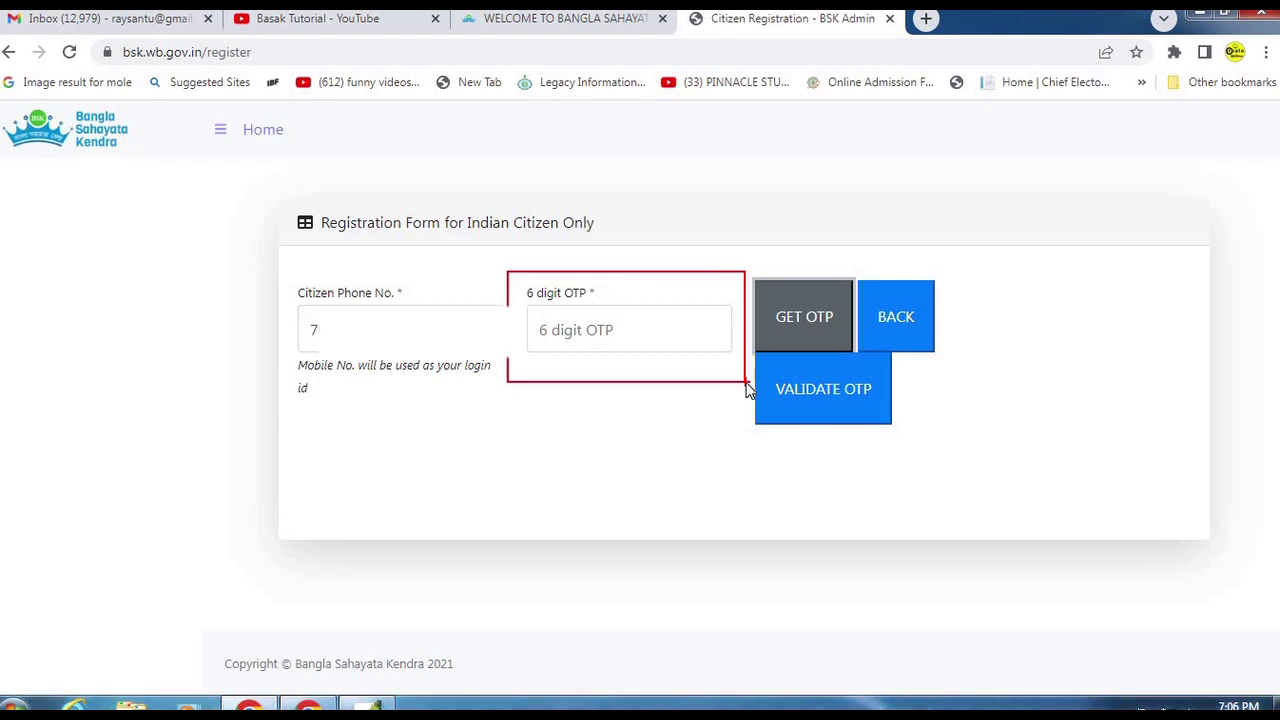
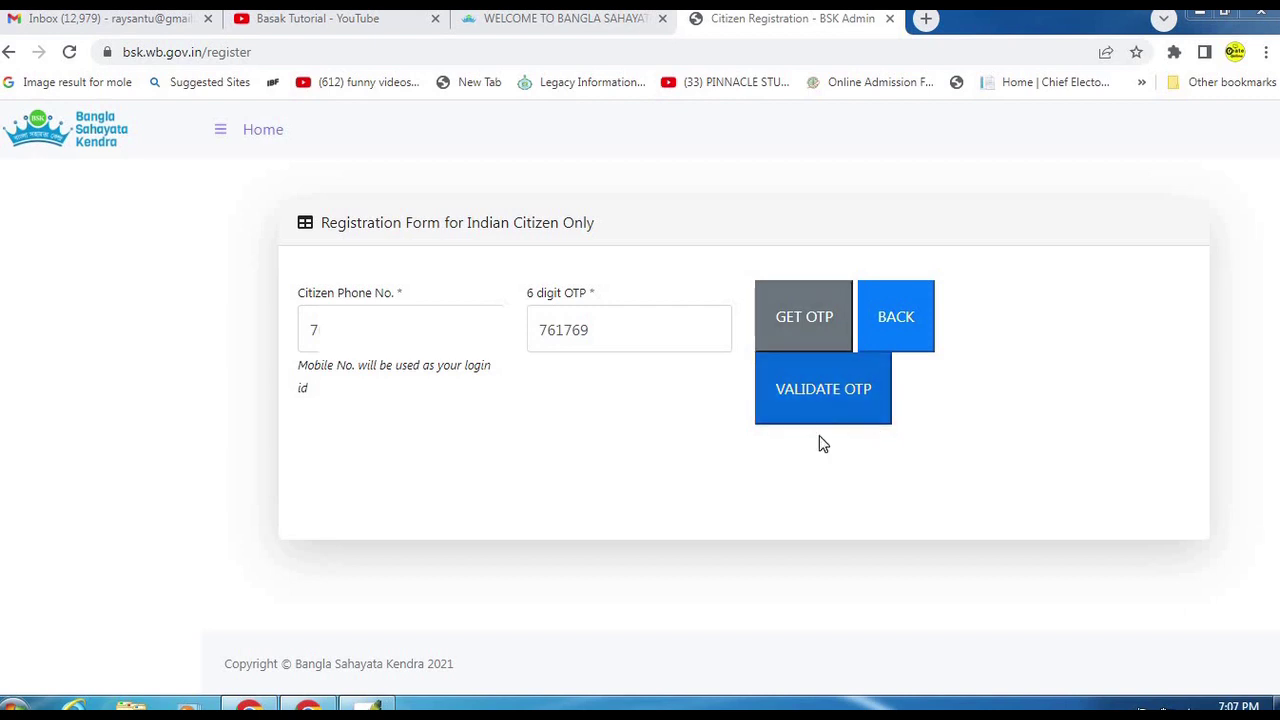
pyautogui.click(817, 401)
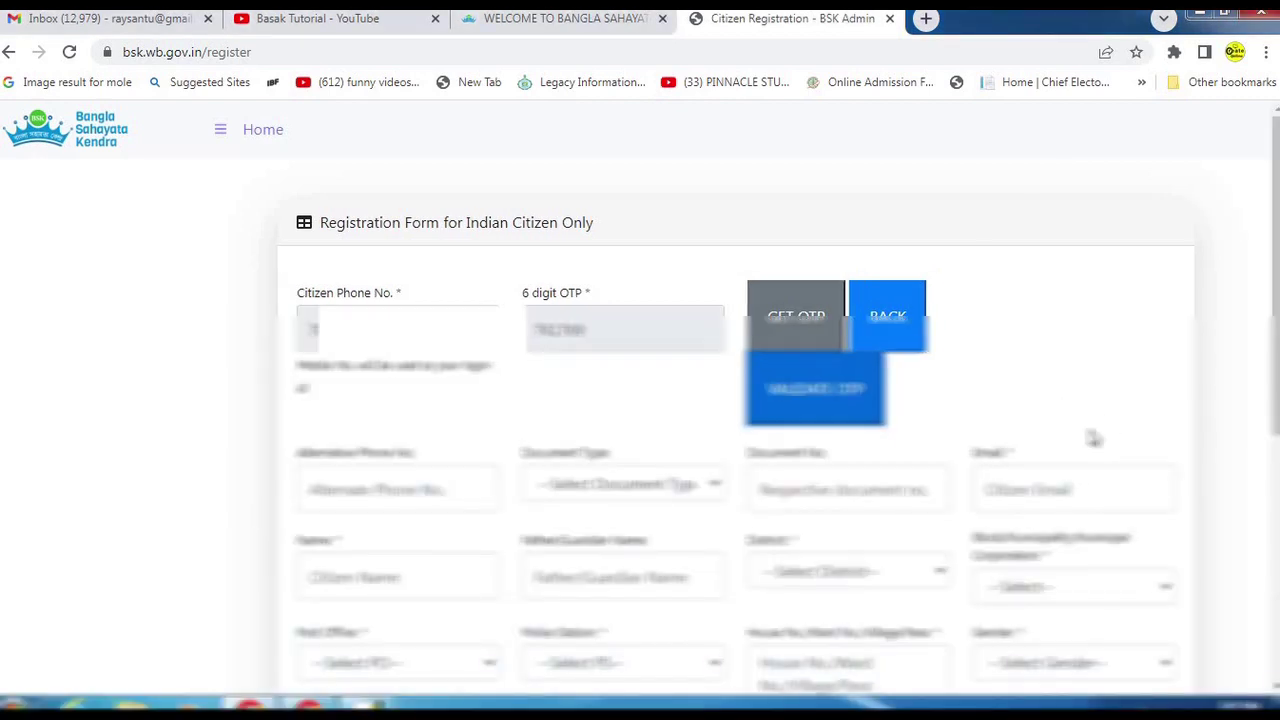
pyautogui.scroll(-3, 1148, 408)
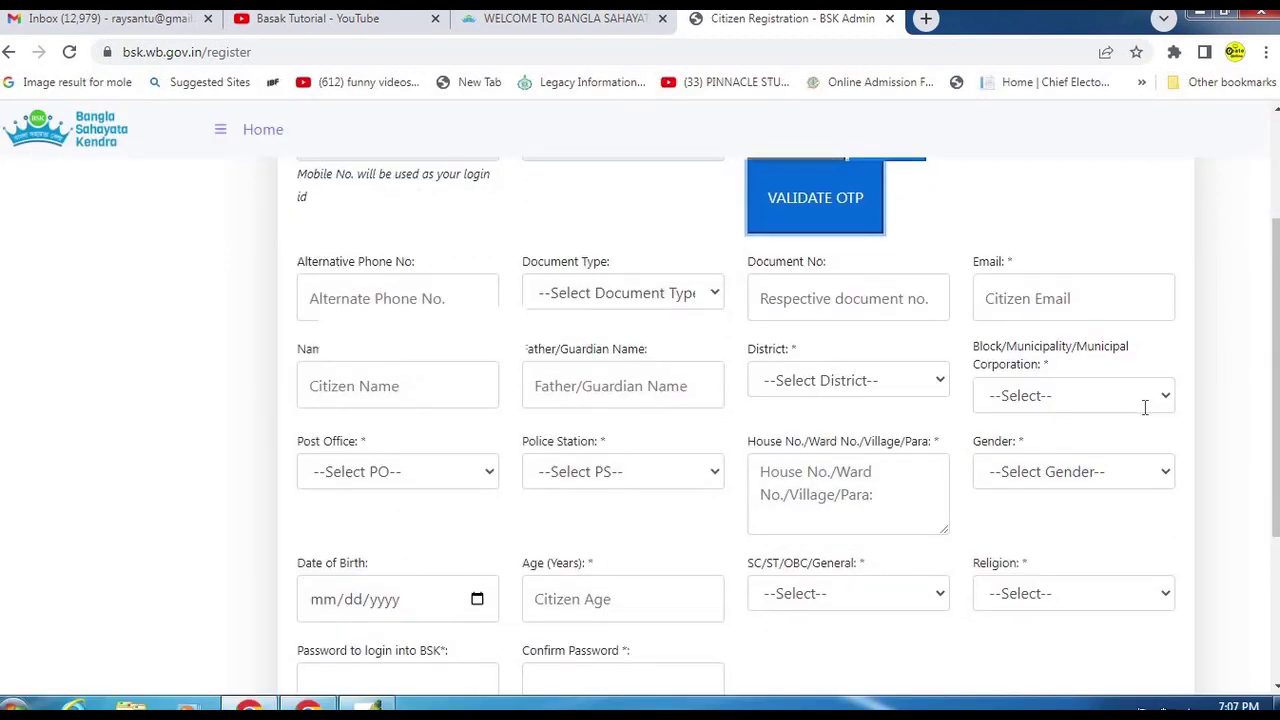
pyautogui.moveTo(1270, 380); pyautogui.dragTo(1272, 336)
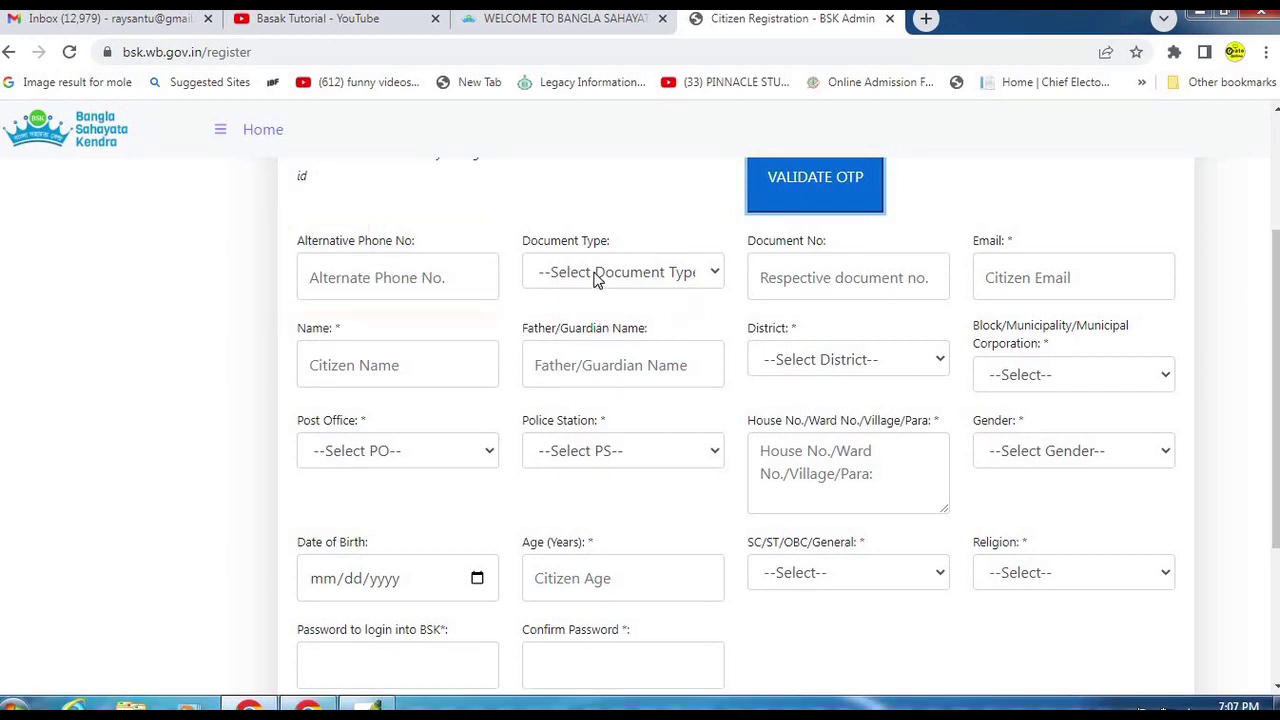
pyautogui.moveTo(508, 214); pyautogui.dragTo(709, 297)
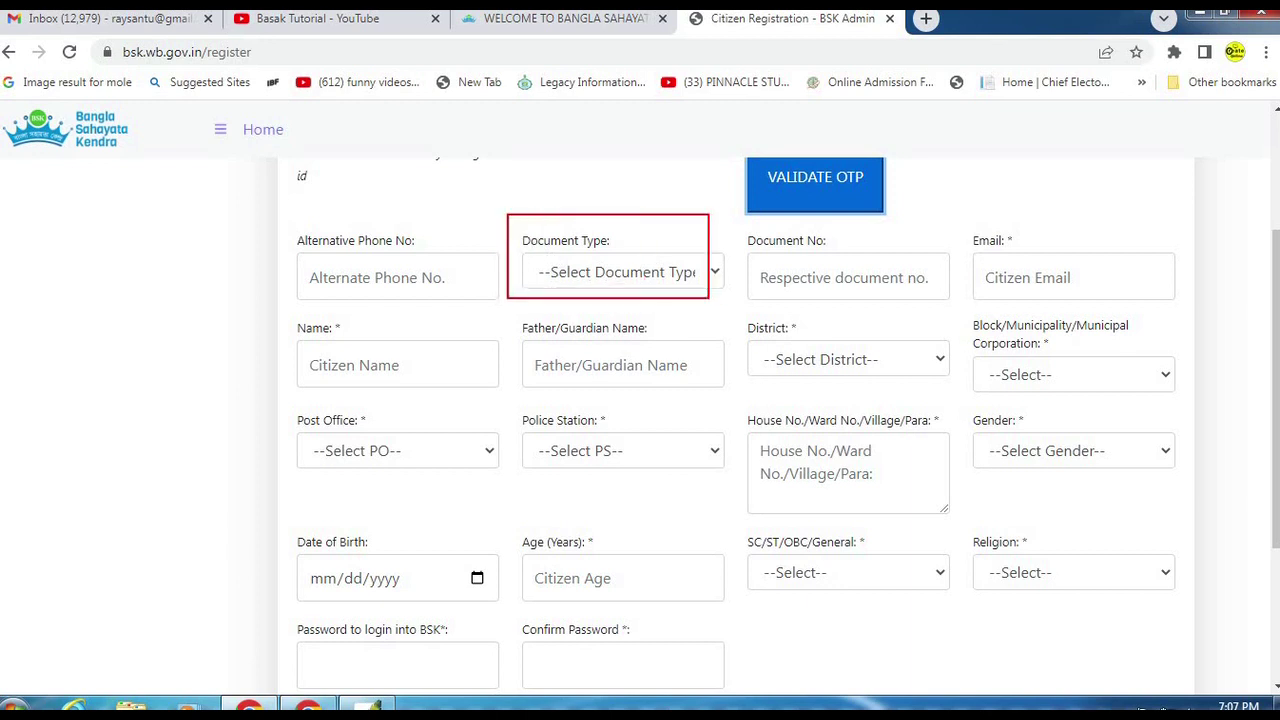
pyautogui.click(718, 276)
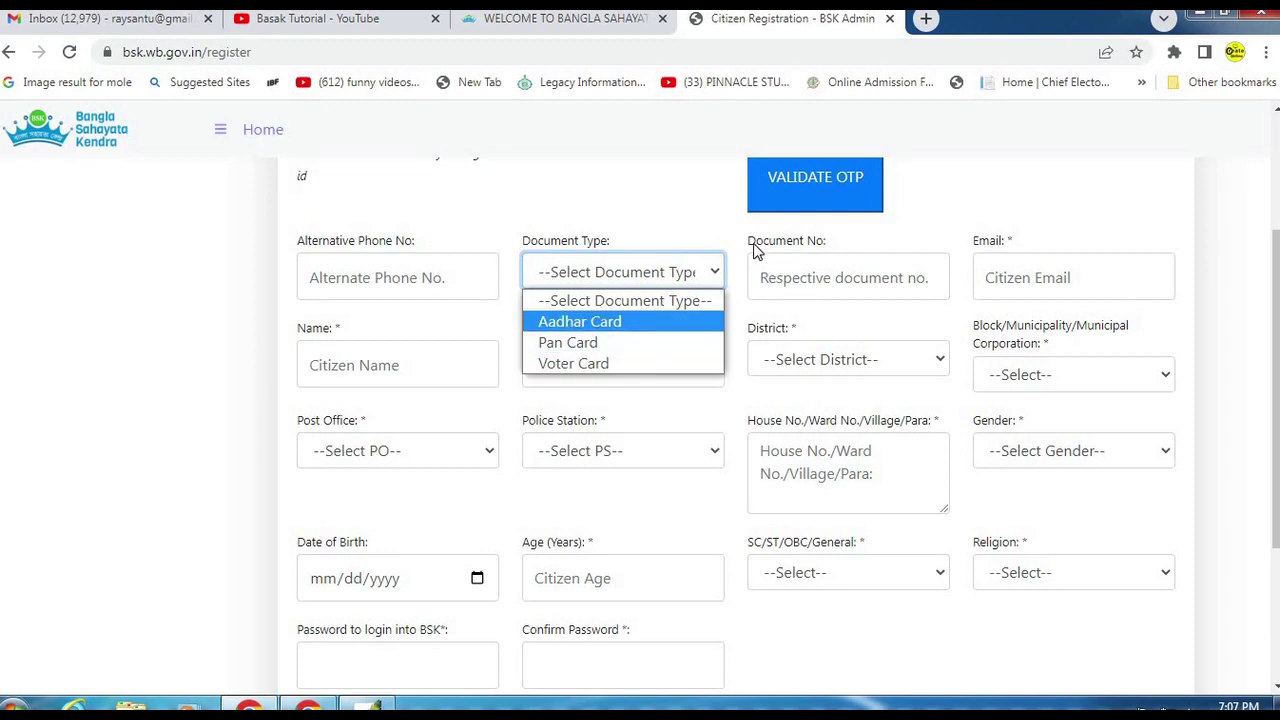
pyautogui.moveTo(752, 243); pyautogui.dragTo(949, 310)
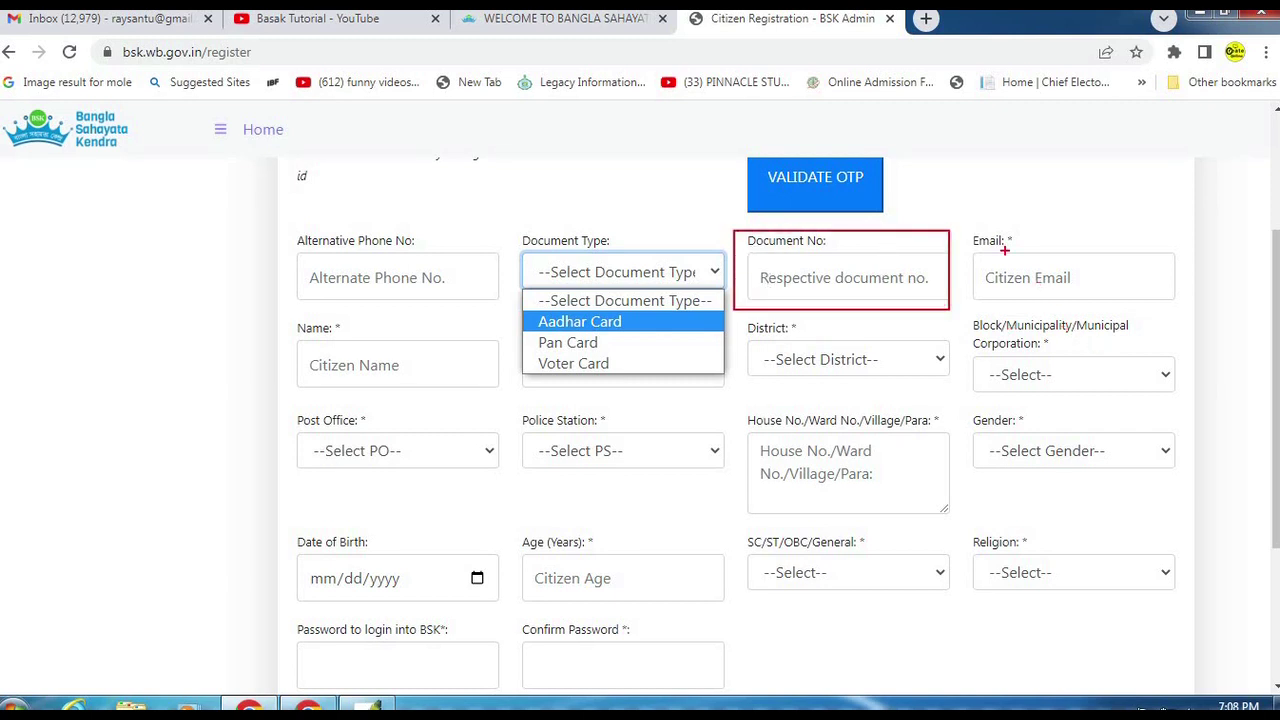
pyautogui.moveTo(964, 219)
pyautogui.mouseDown()
pyautogui.moveTo(1206, 312)
pyautogui.moveTo(1187, 309)
pyautogui.mouseUp()
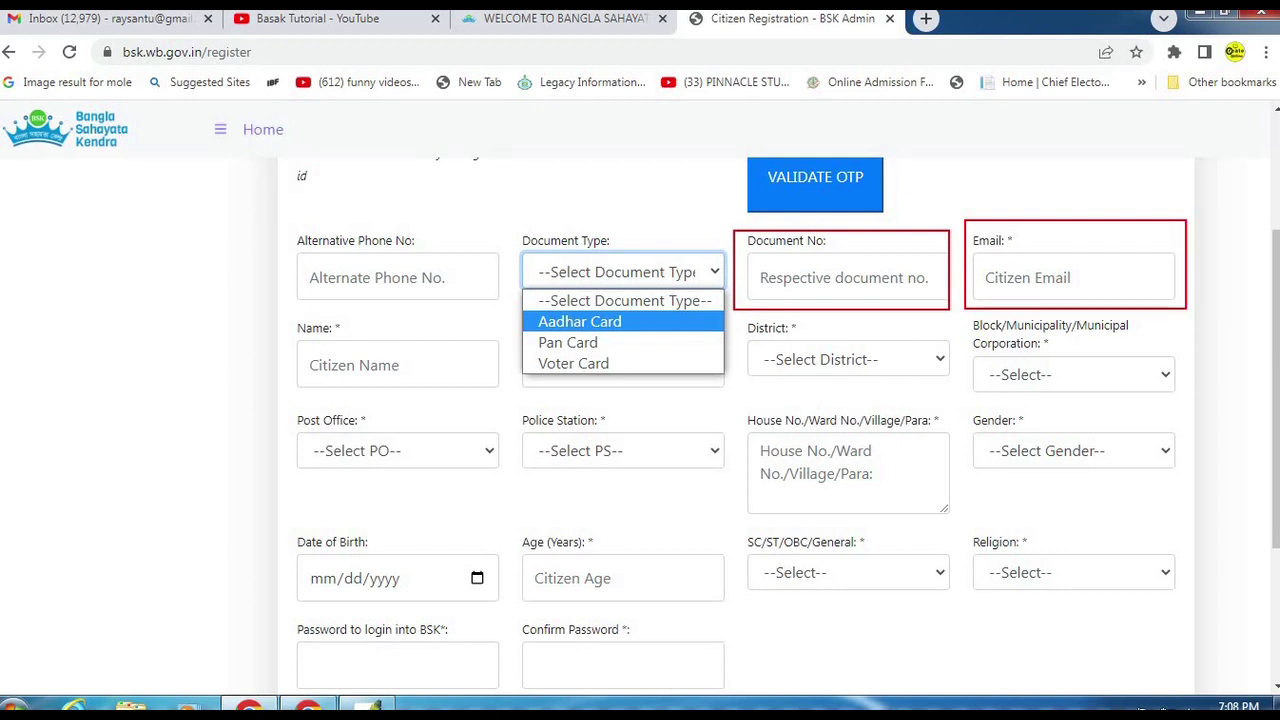
pyautogui.moveTo(284, 314); pyautogui.dragTo(504, 404)
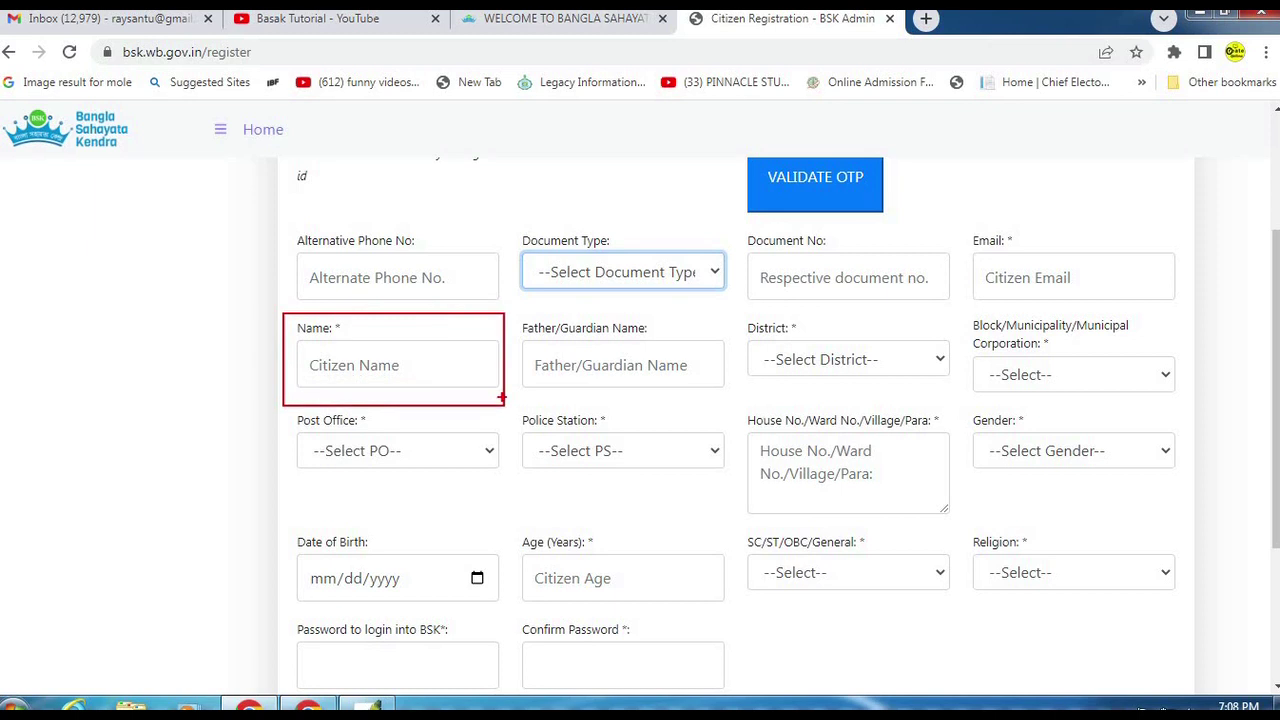
pyautogui.moveTo(515, 310)
pyautogui.mouseDown()
pyautogui.moveTo(690, 392)
pyautogui.moveTo(726, 394)
pyautogui.mouseUp()
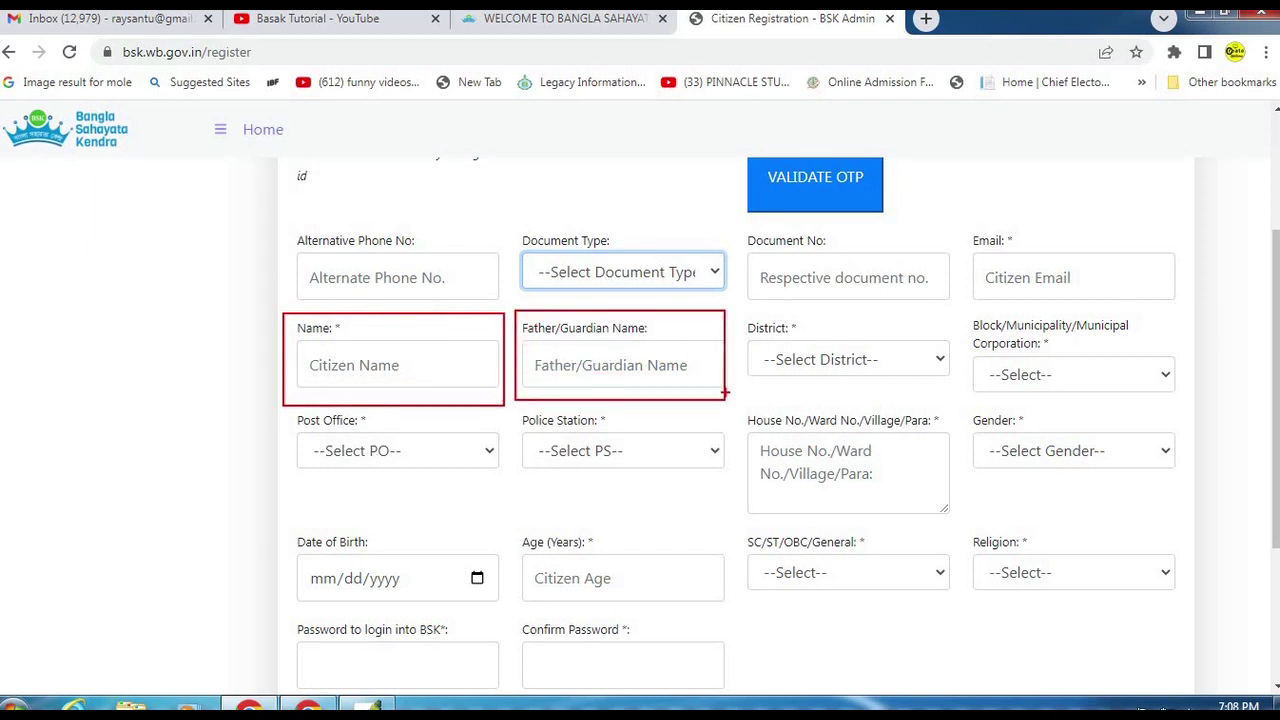
# Step: Select SOUTH 24 PARAGANAS from the District list
pyautogui.click(905, 362)
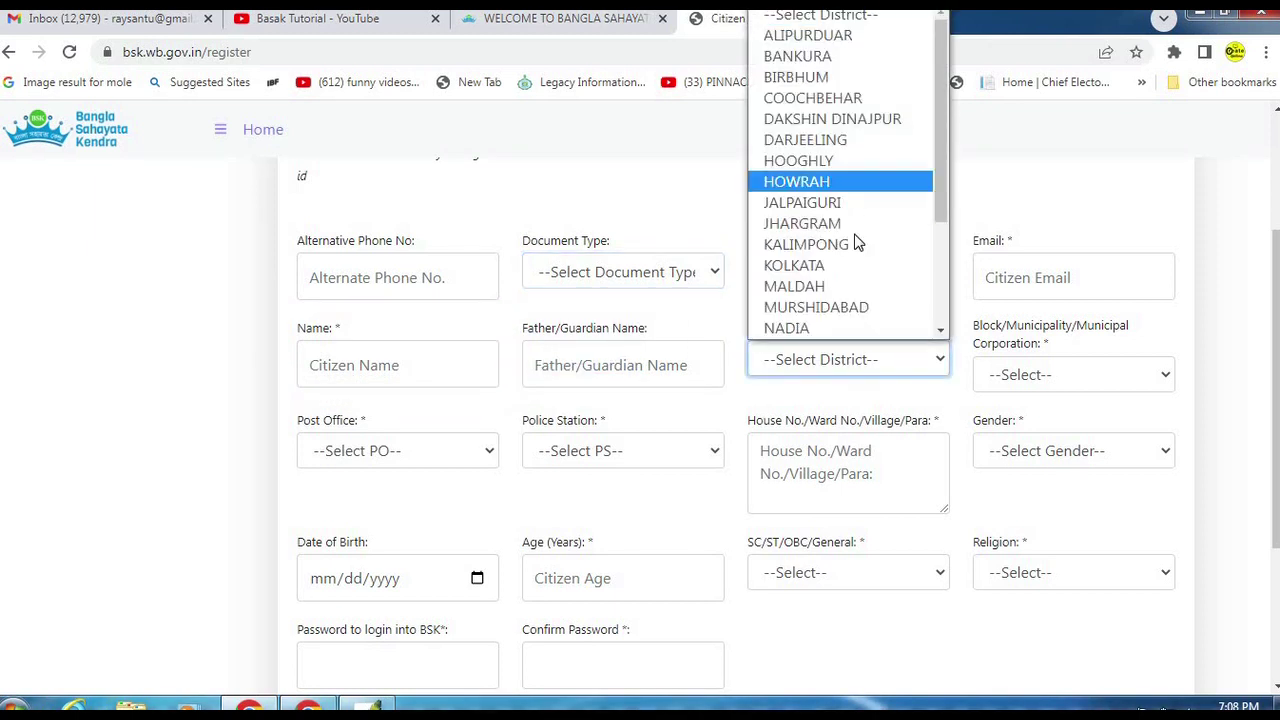
pyautogui.scroll(-3, 853, 243)
pyautogui.scroll(3, 851, 229)
pyautogui.scroll(-1, 820, 243)
pyautogui.scroll(-3, 820, 243)
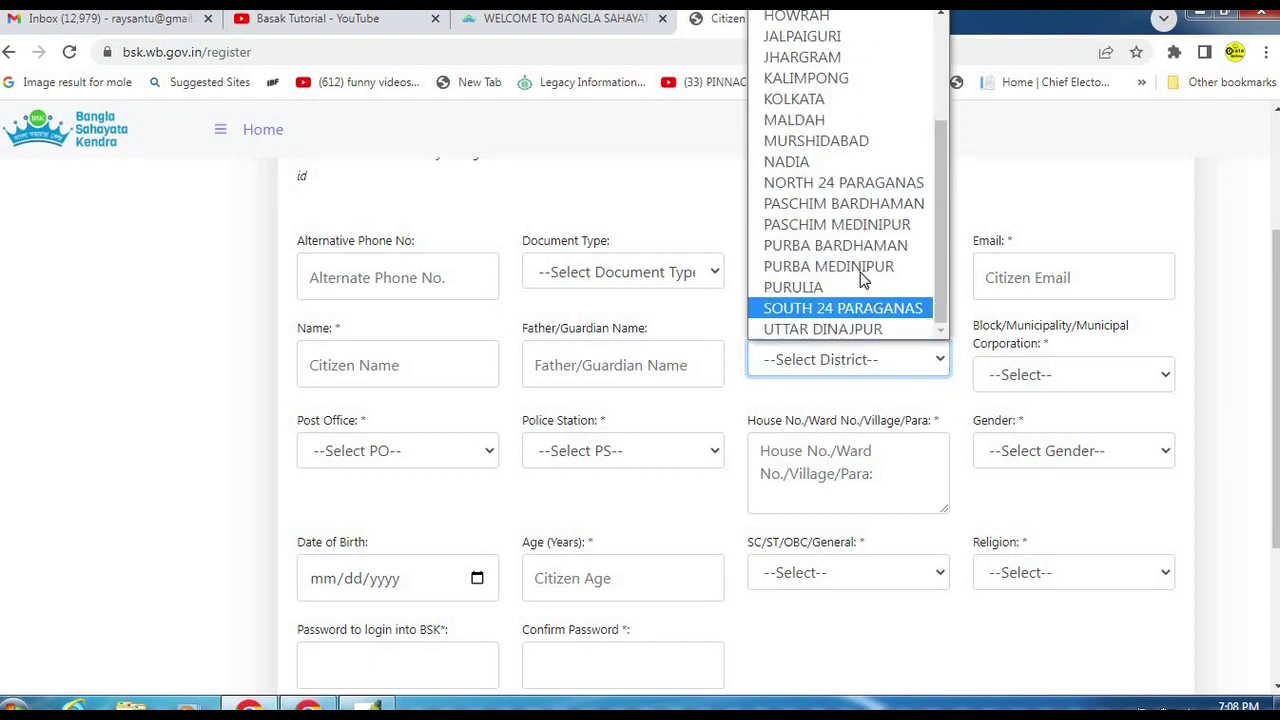
pyautogui.click(860, 312)
# Step: Open the Block/Municipality, Post Office and Police Station dropdowns
pyautogui.click(1120, 378)
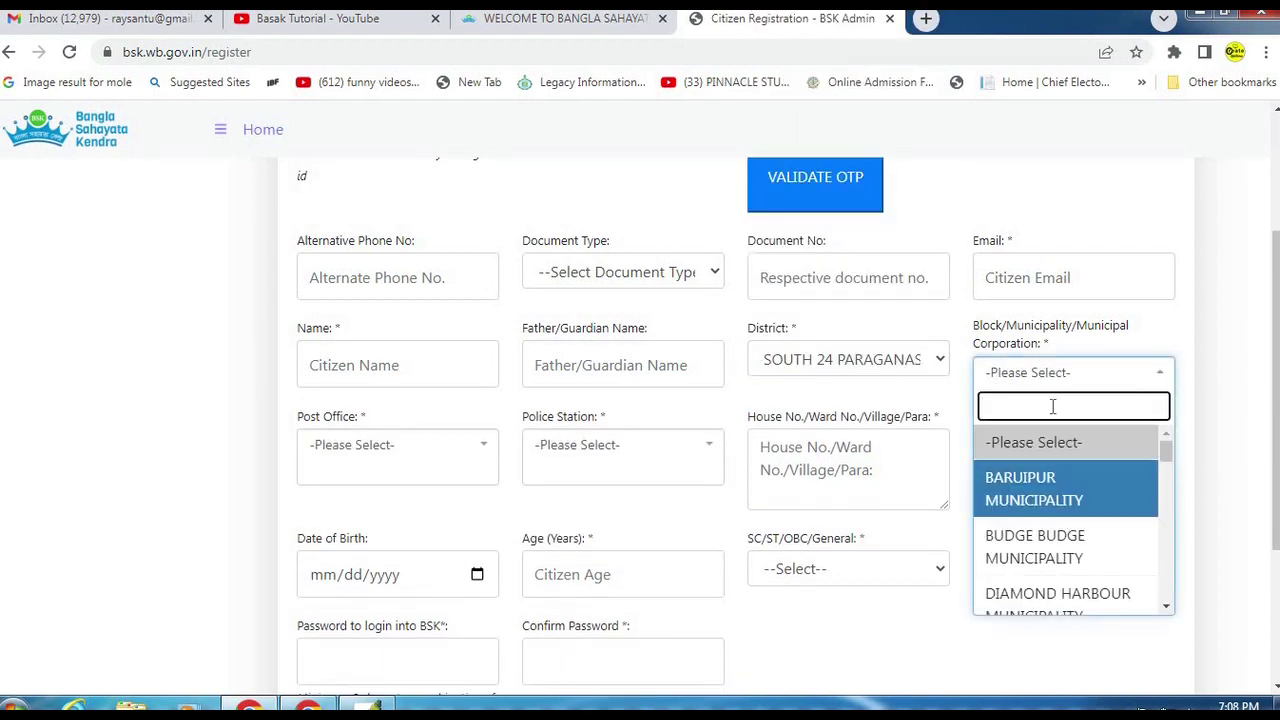
pyautogui.scroll(-3, 1070, 500)
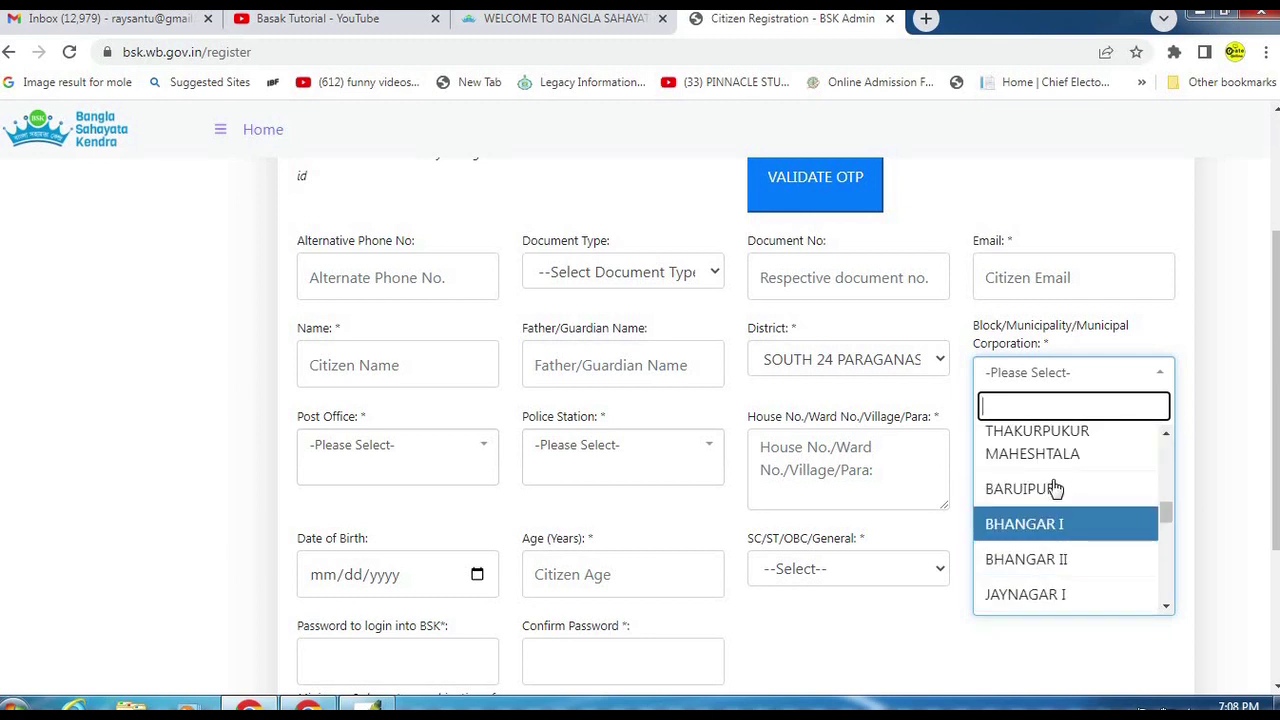
pyautogui.scroll(-1, 409, 394)
pyautogui.click(405, 385)
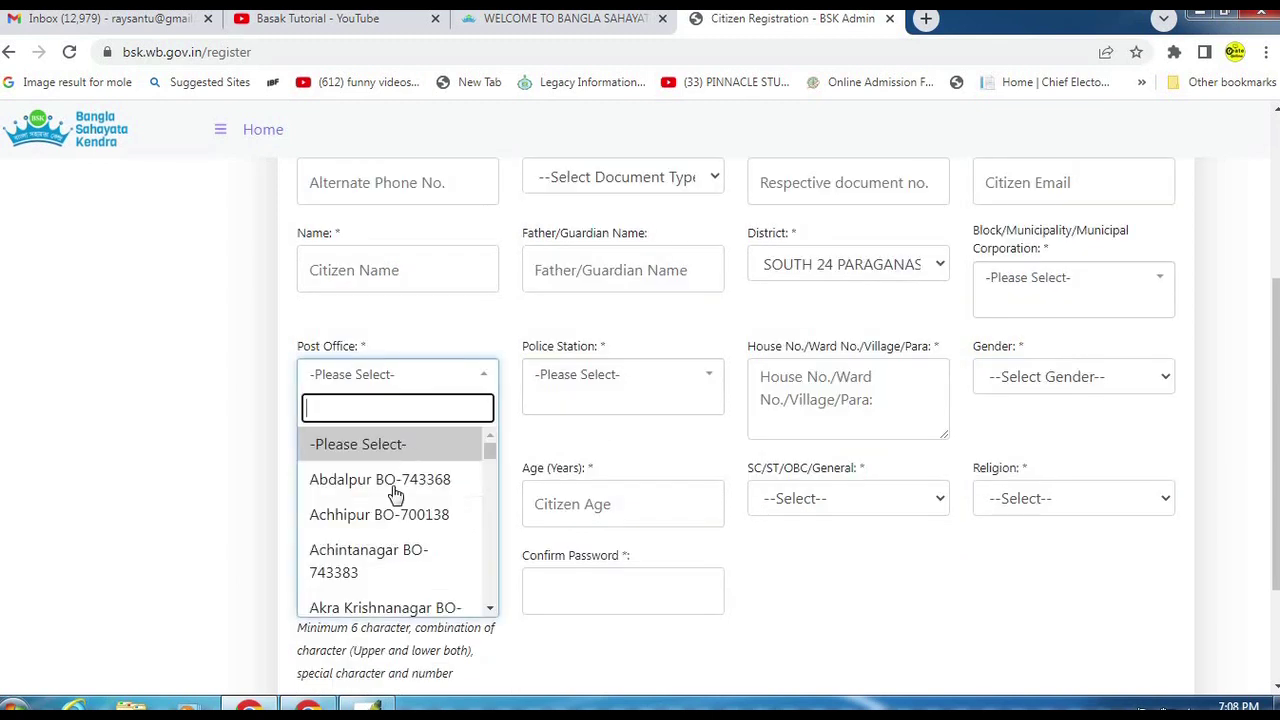
pyautogui.click(636, 388)
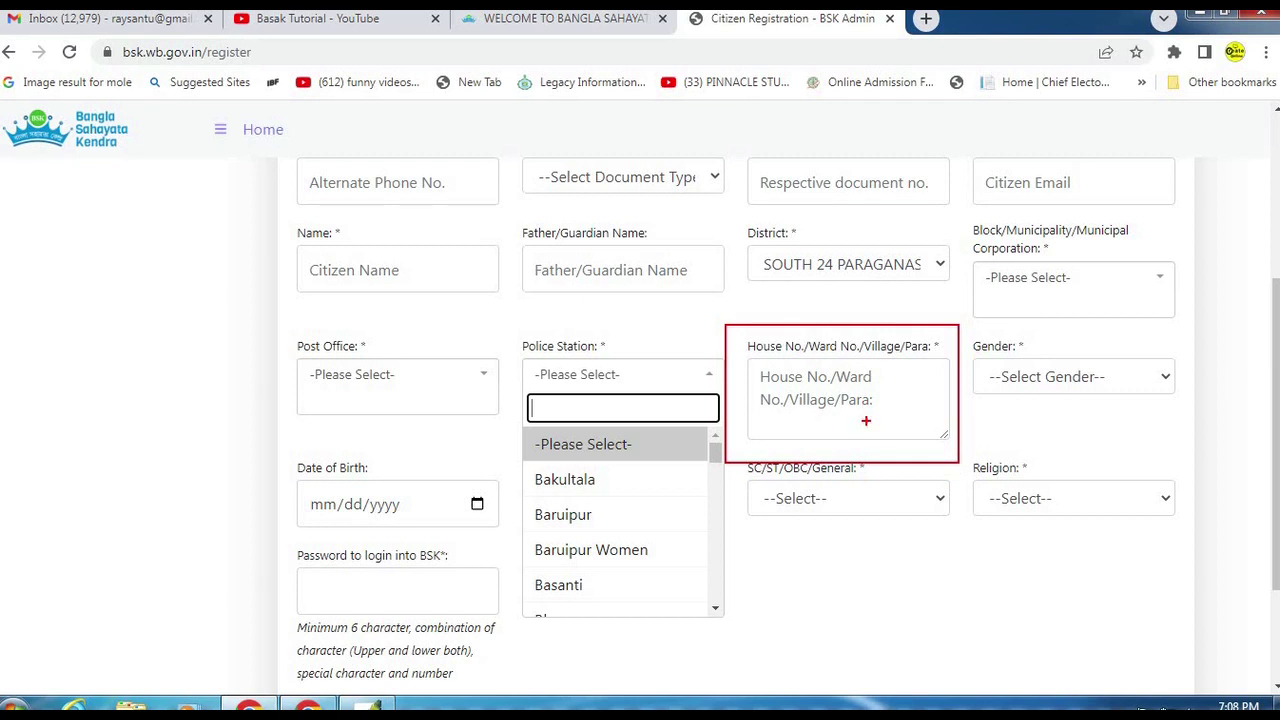
pyautogui.click(1111, 384)
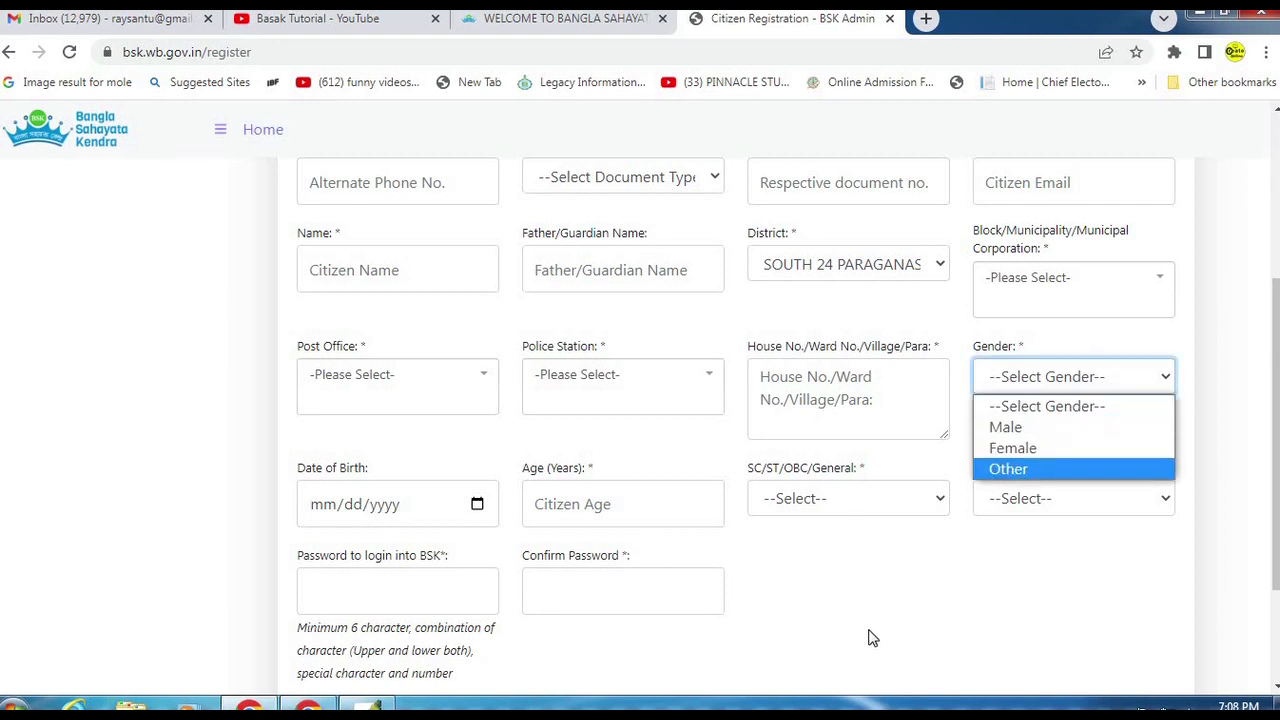
pyautogui.scroll(-2, 871, 634)
pyautogui.moveTo(241, 270); pyautogui.dragTo(509, 383)
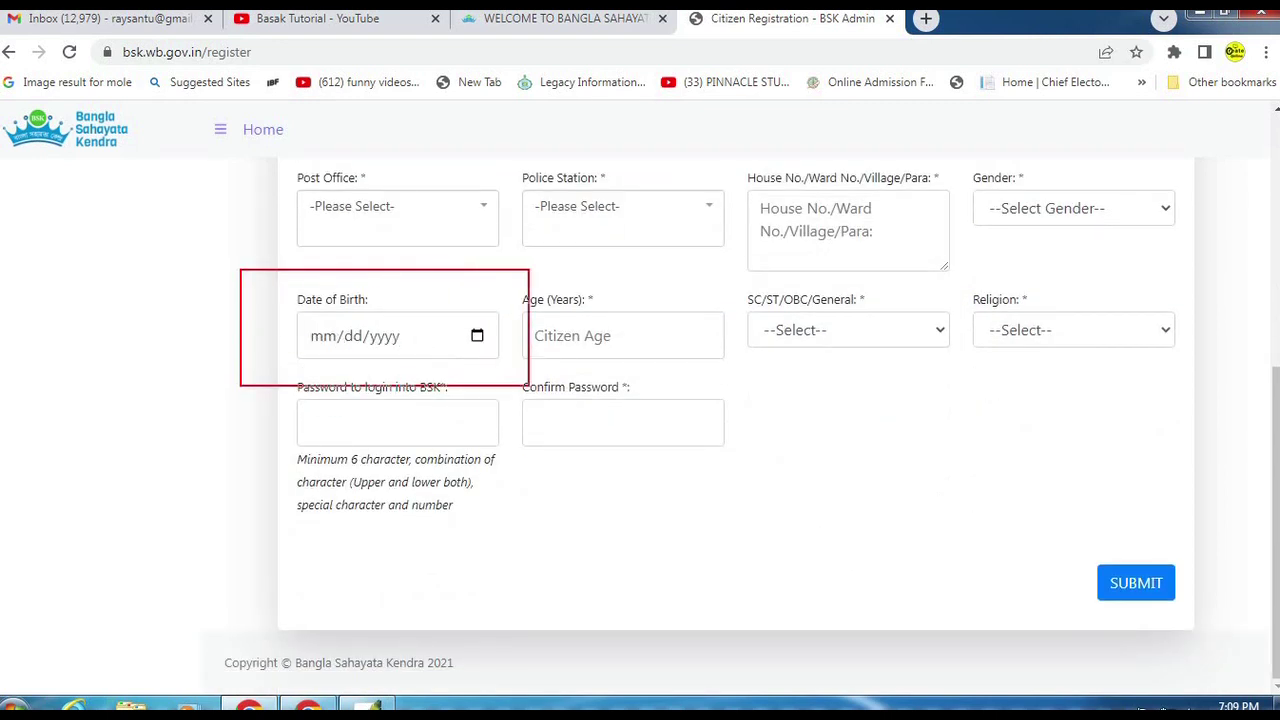
pyautogui.click(480, 340)
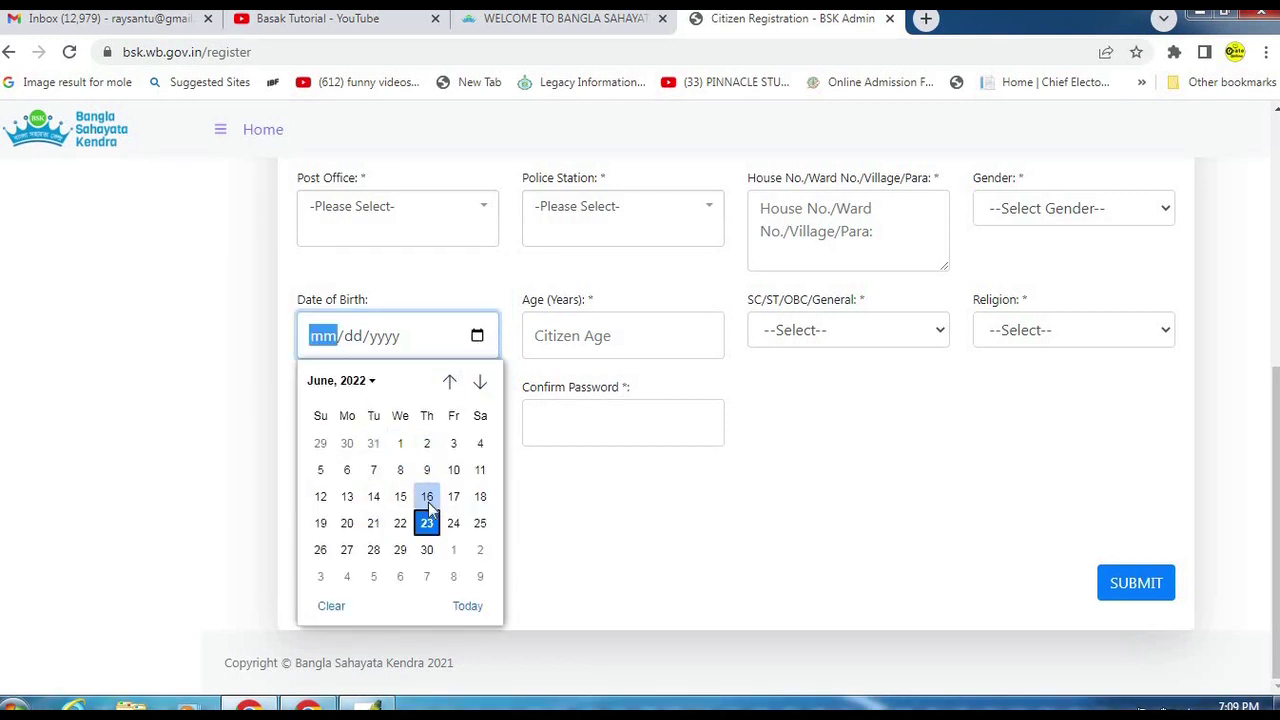
pyautogui.click(662, 503)
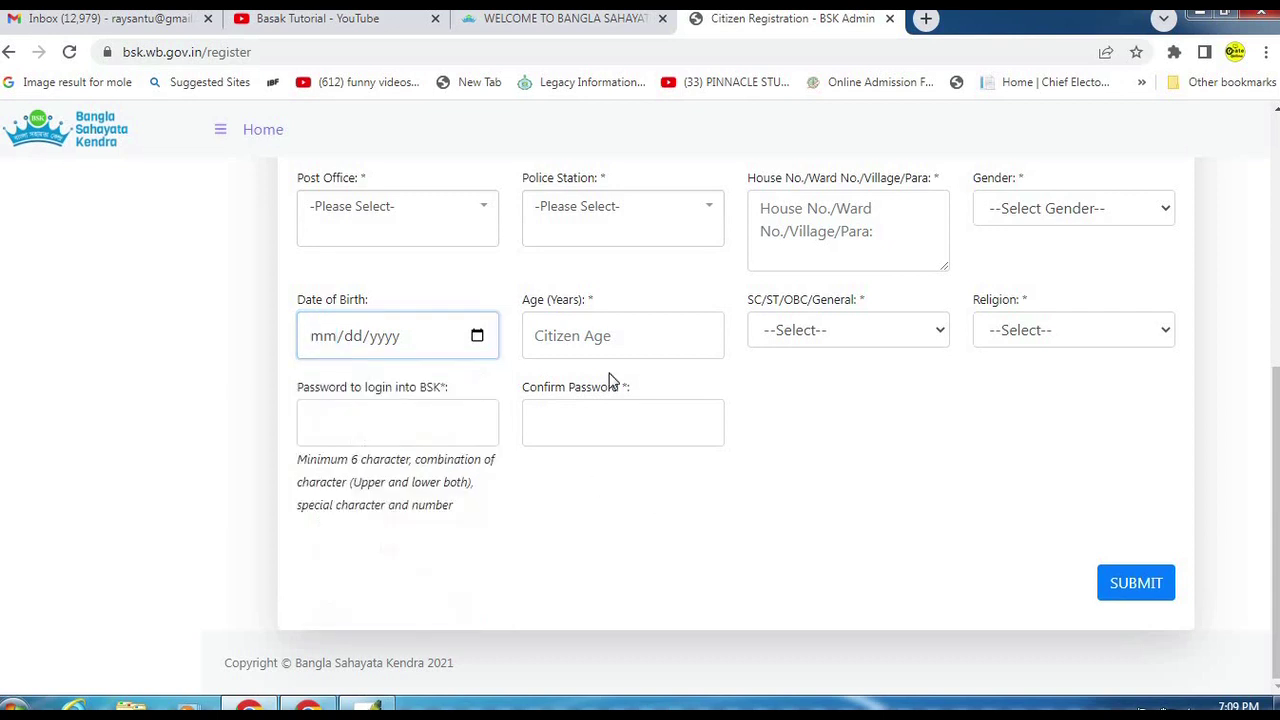
pyautogui.click(655, 340)
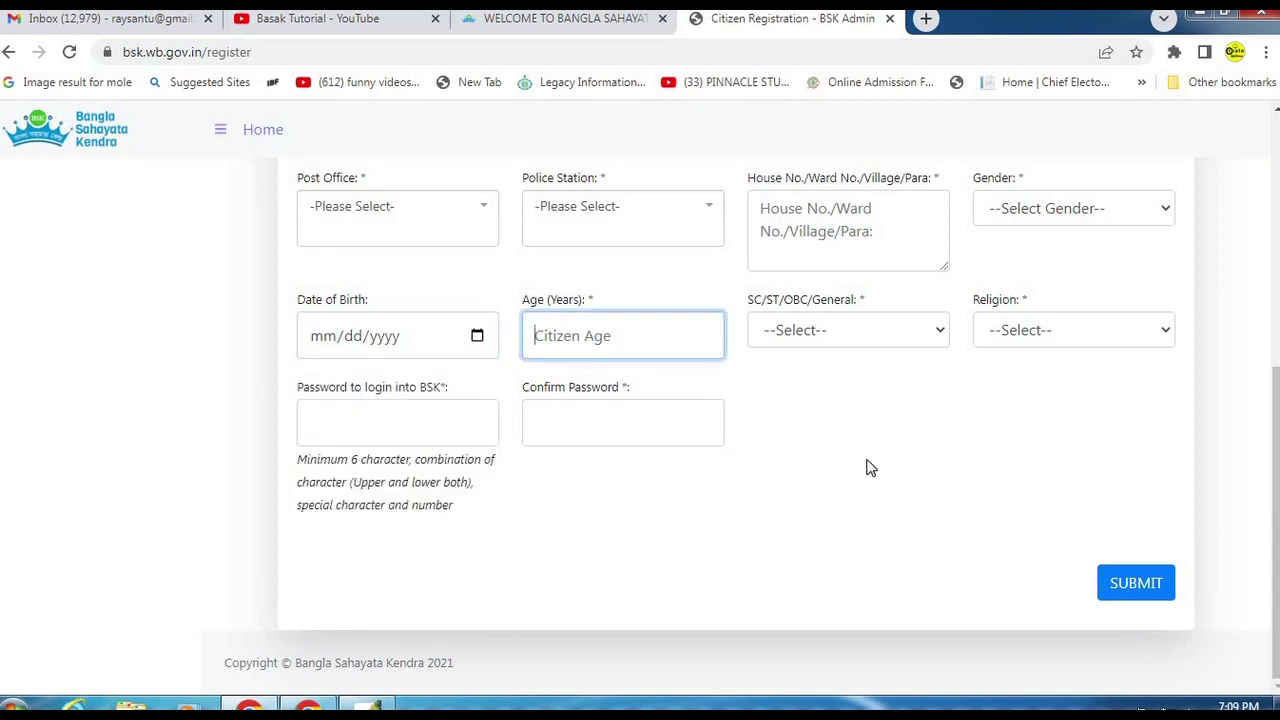
pyautogui.click(840, 338)
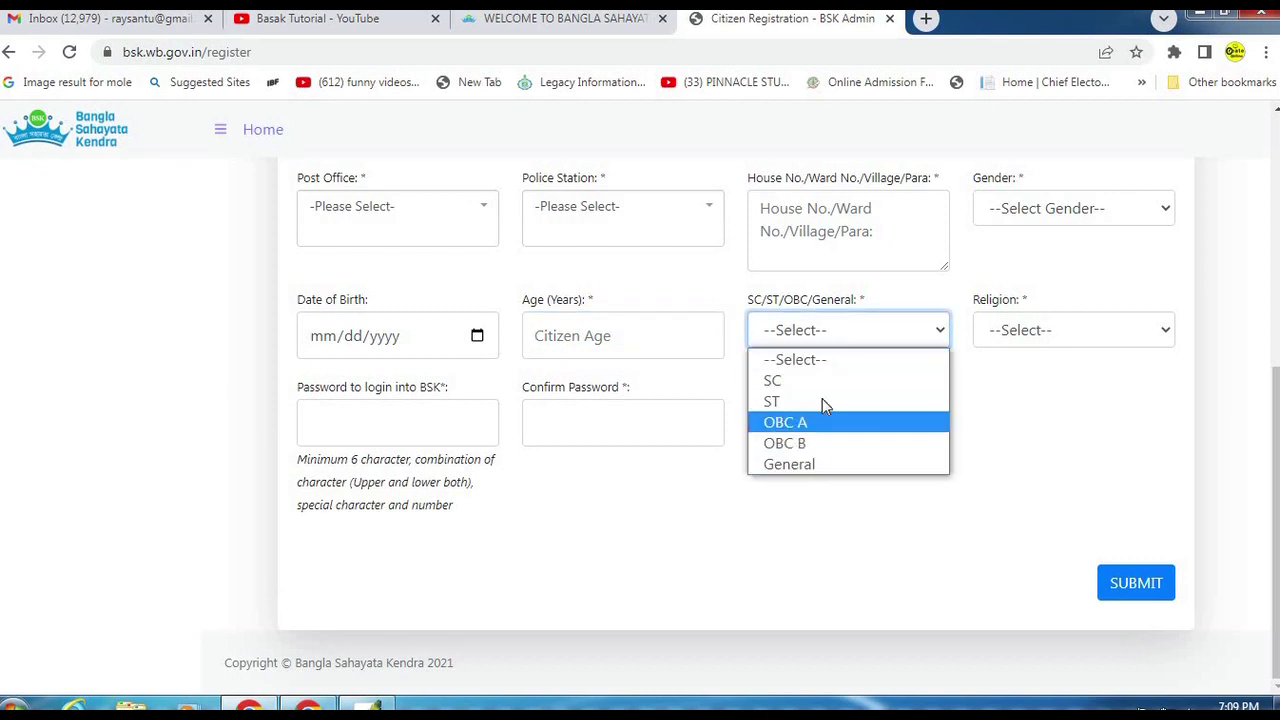
pyautogui.click(1090, 333)
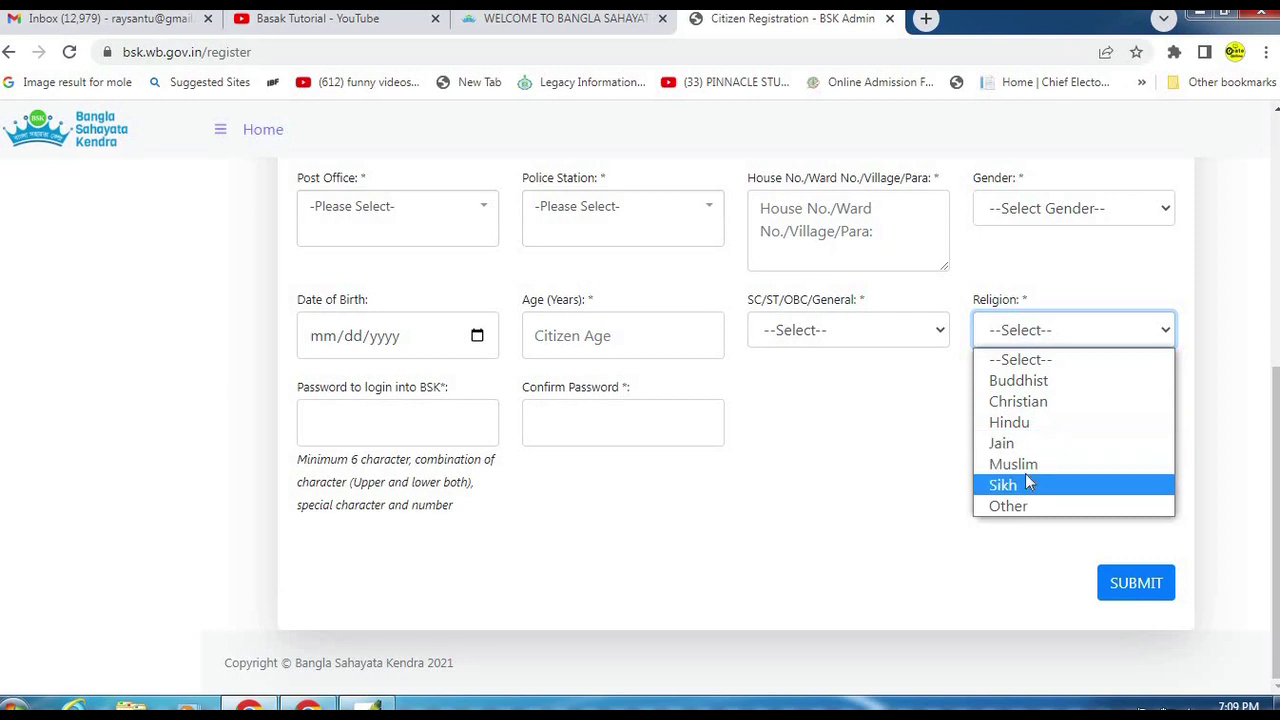
pyautogui.click(324, 416)
pyautogui.moveTo(272, 372); pyautogui.dragTo(504, 456)
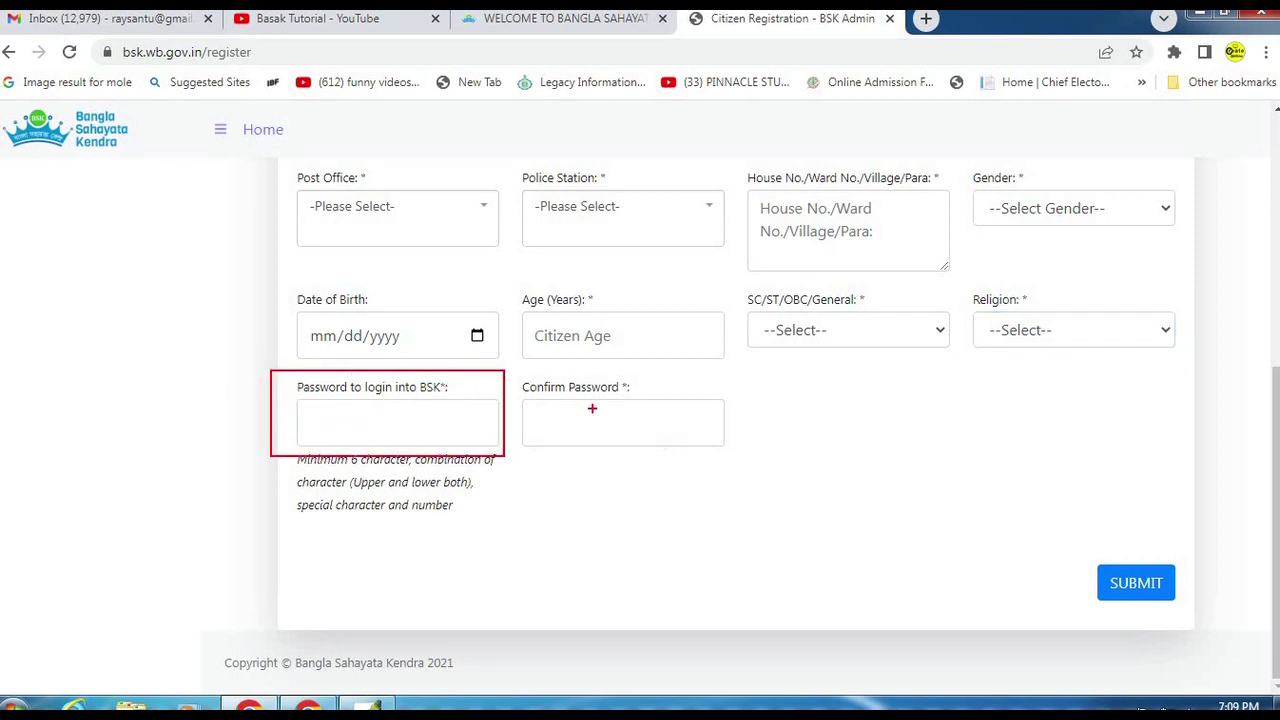
# Step: Finish the password and remaining fields, then submit the registration form
pyautogui.moveTo(512, 365); pyautogui.dragTo(776, 463)
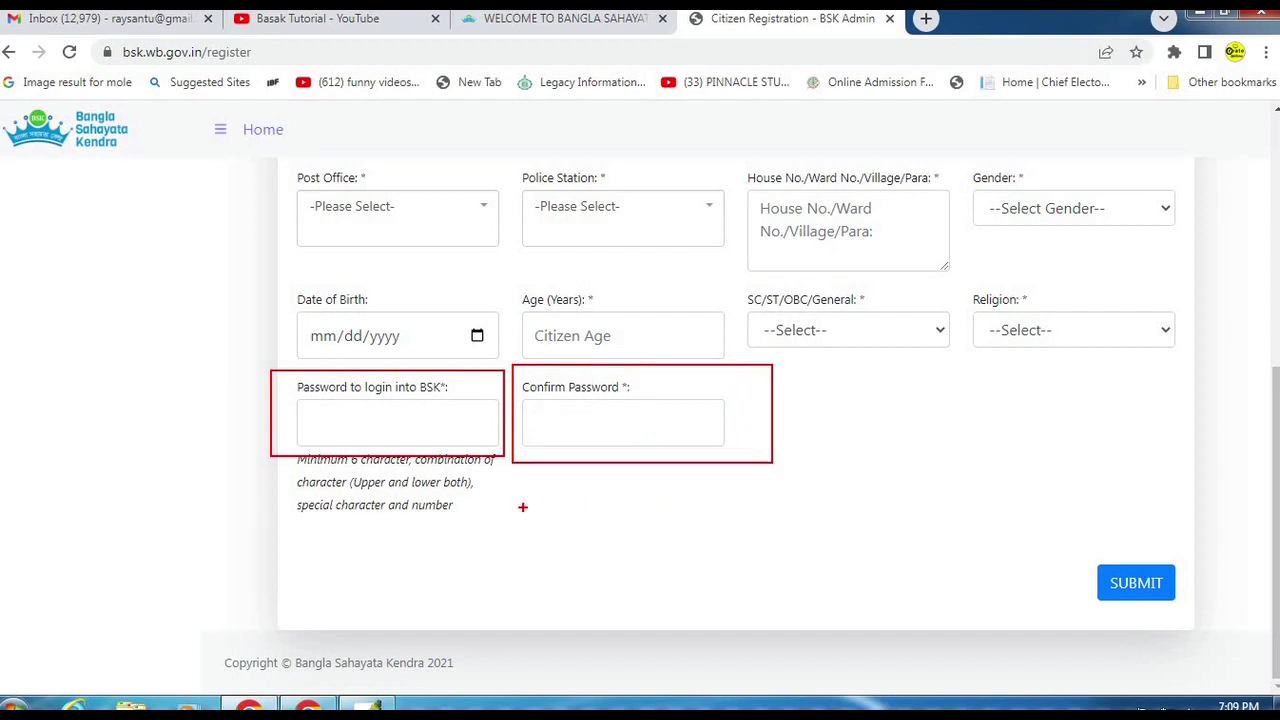
pyautogui.press('Escape')
pyautogui.moveTo(271, 432); pyautogui.dragTo(536, 530)
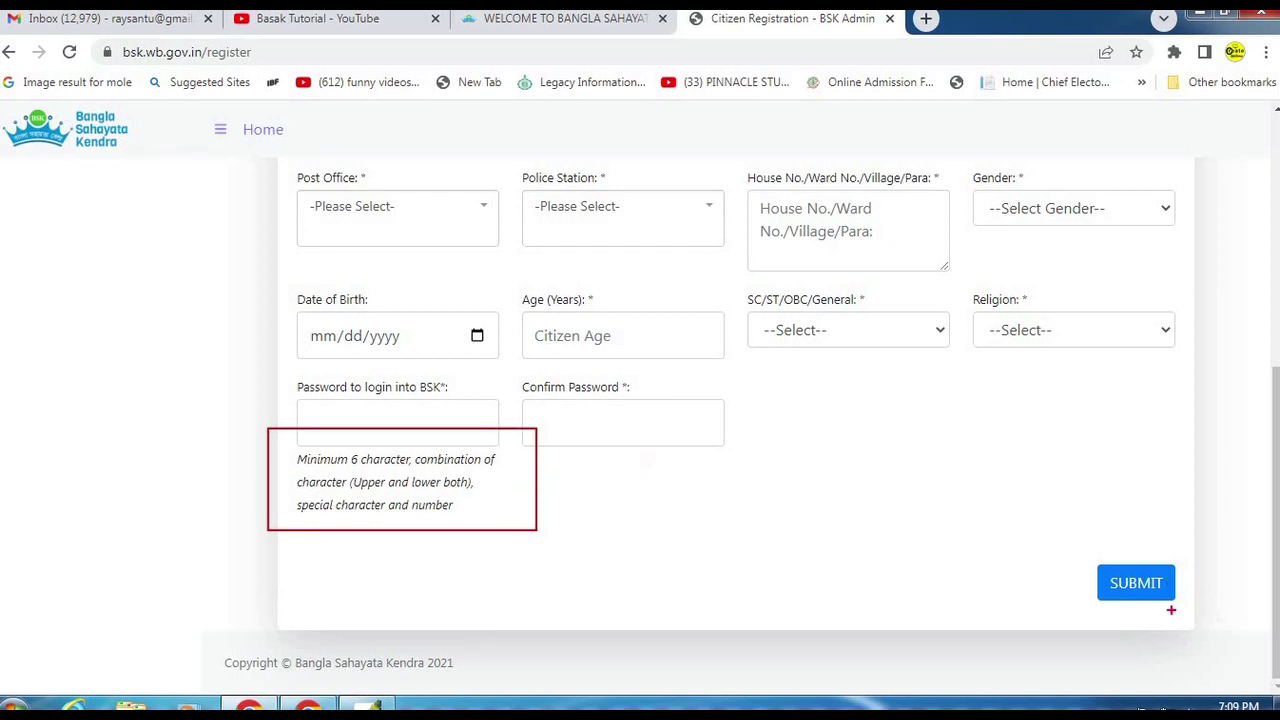
pyautogui.moveTo(1063, 525); pyautogui.dragTo(1250, 632)
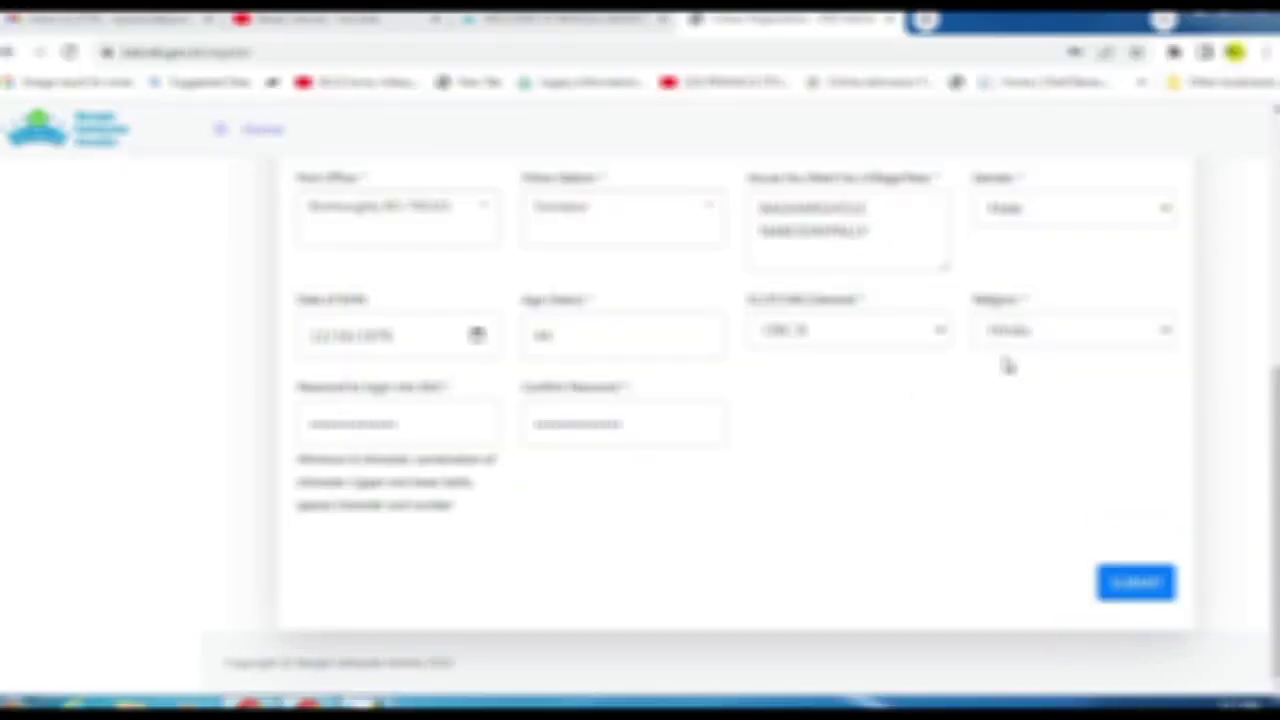
pyautogui.click(1141, 590)
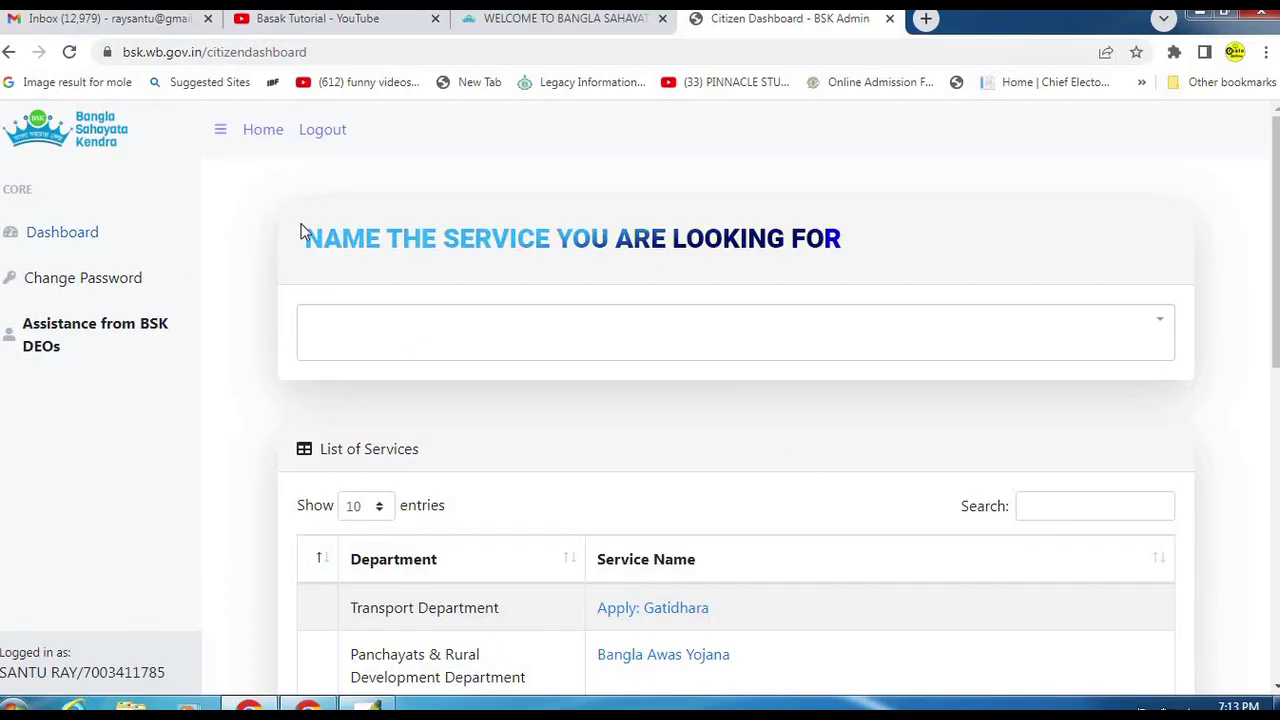
# Step: Scroll the services list and open Apply: Gatidhara in a new tab
pyautogui.moveTo(265, 200); pyautogui.dragTo(949, 271)
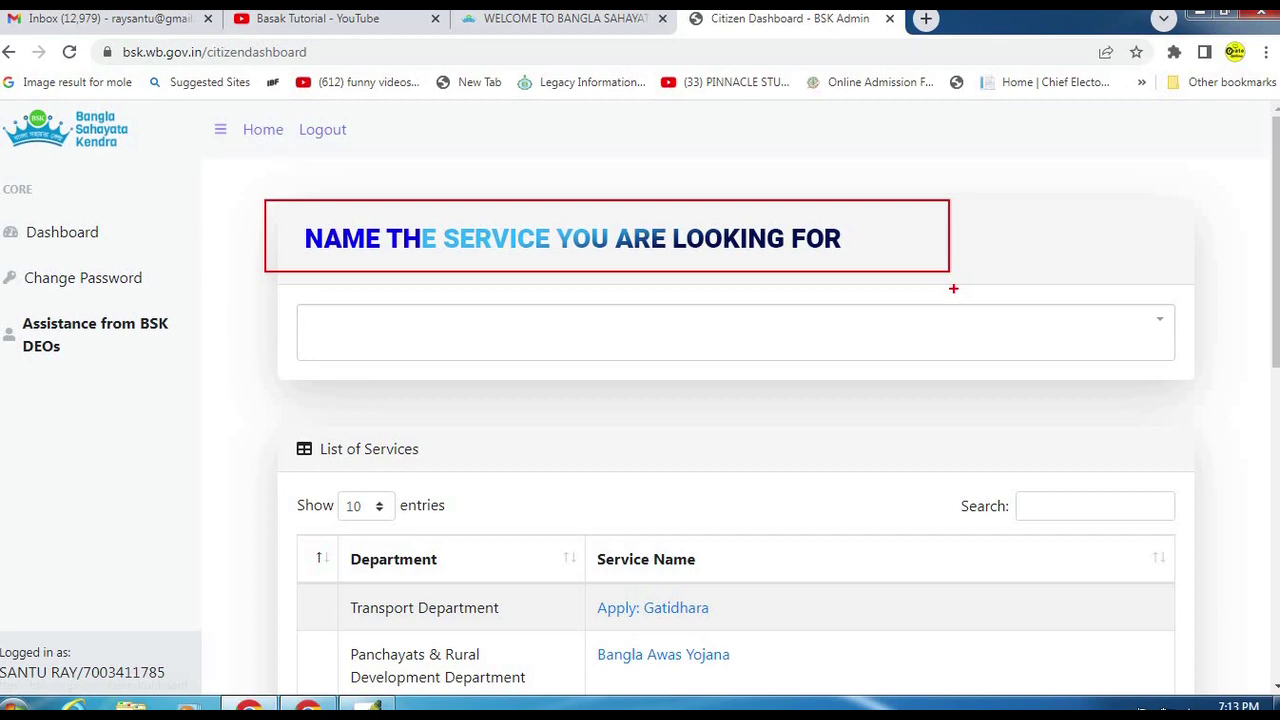
pyautogui.click(850, 333)
pyautogui.scroll(-5, 523, 466)
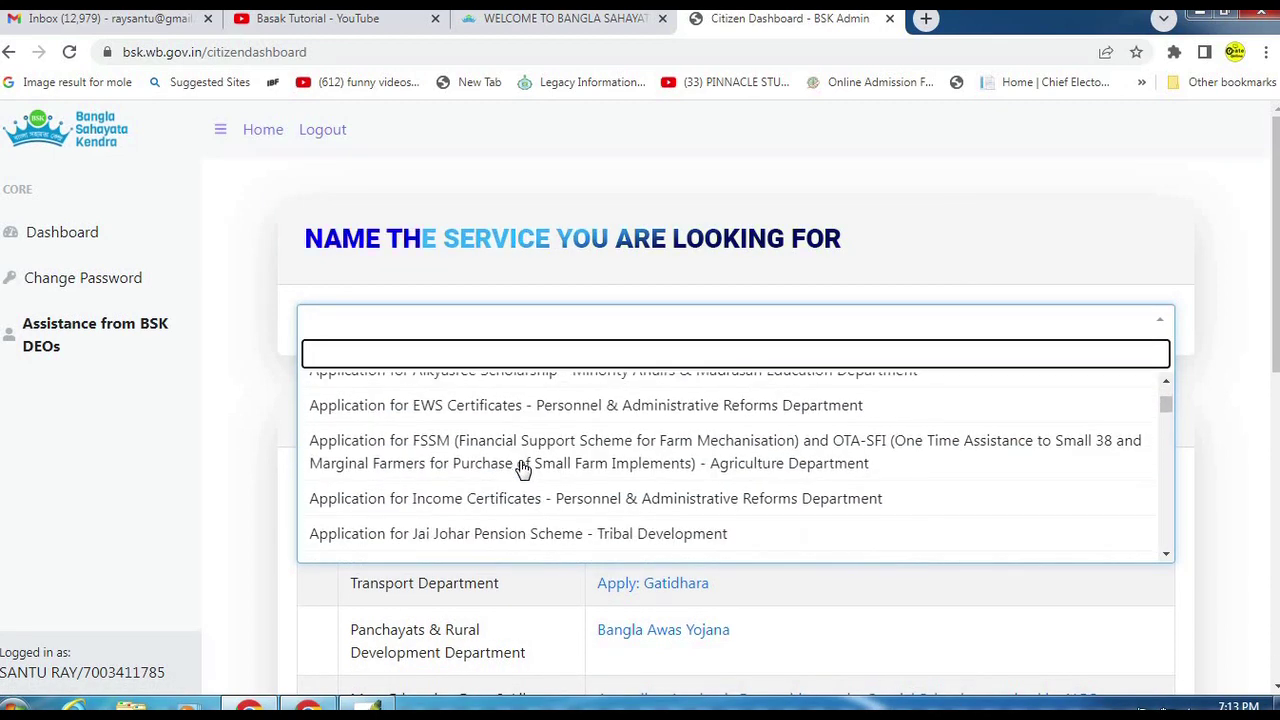
pyautogui.scroll(-15, 523, 470)
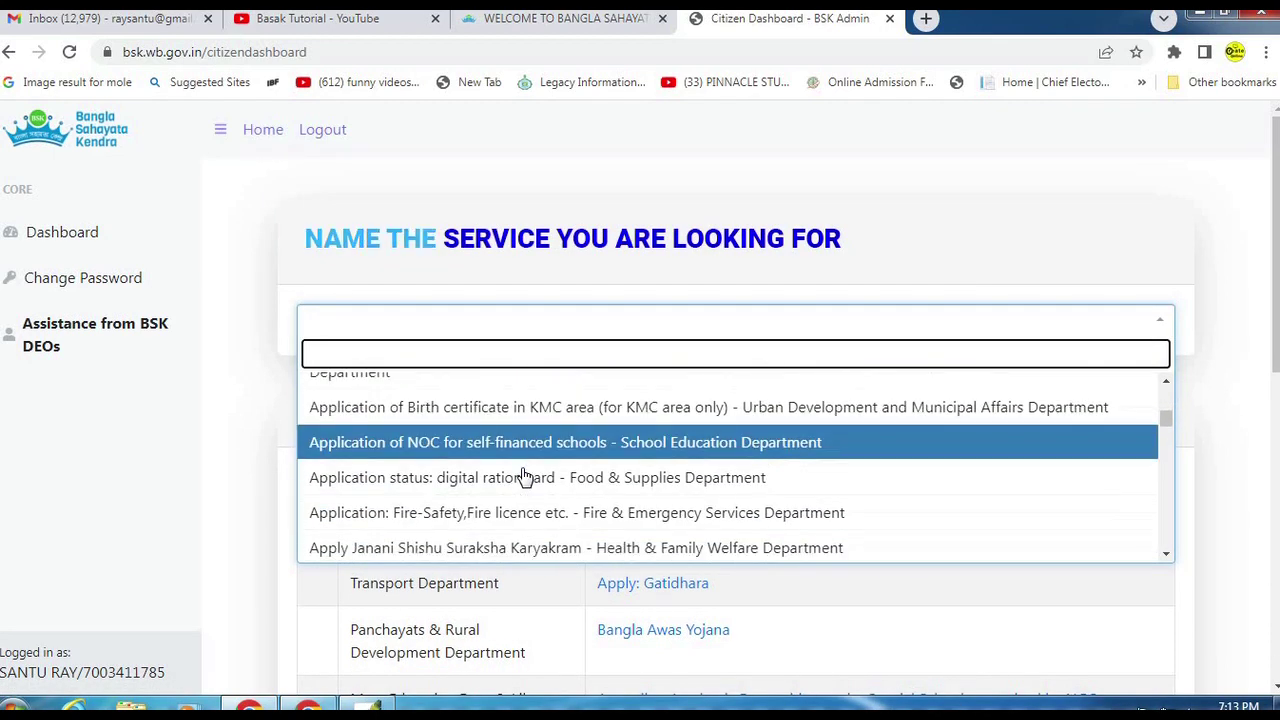
pyautogui.scroll(-15, 523, 475)
pyautogui.scroll(1, 523, 475)
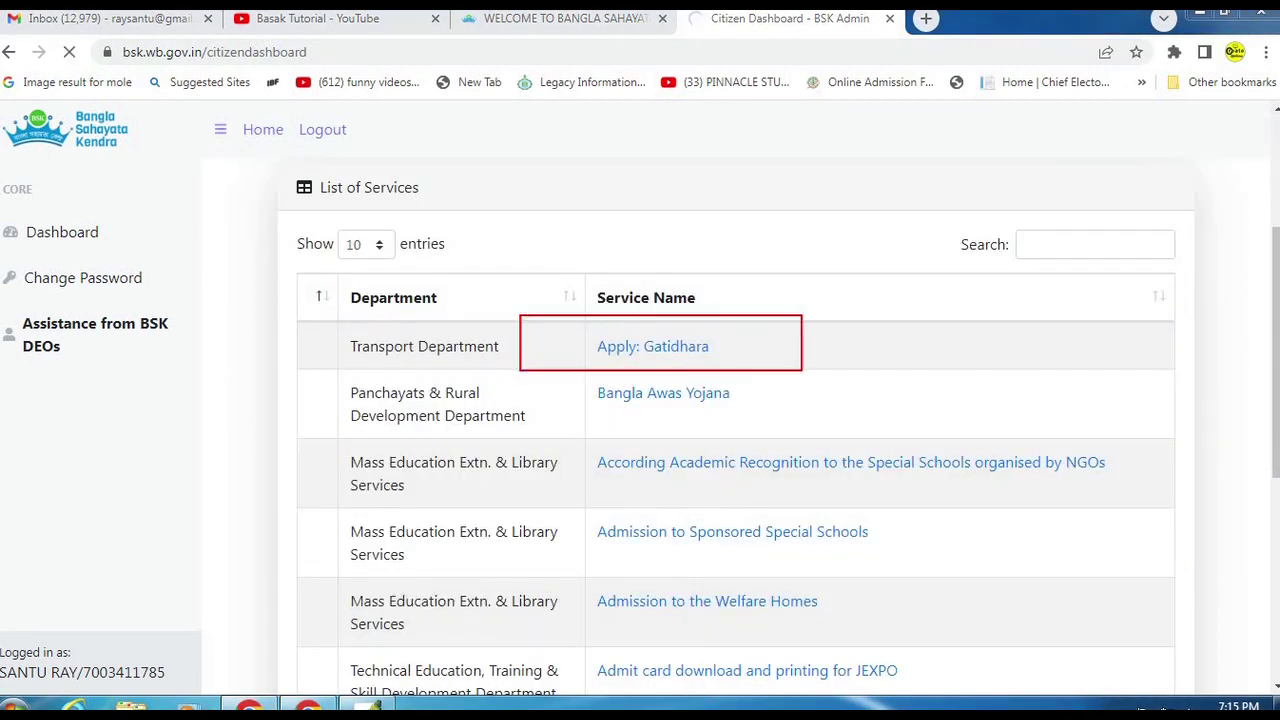
pyautogui.moveTo(645, 366); pyautogui.dragTo(735, 400)
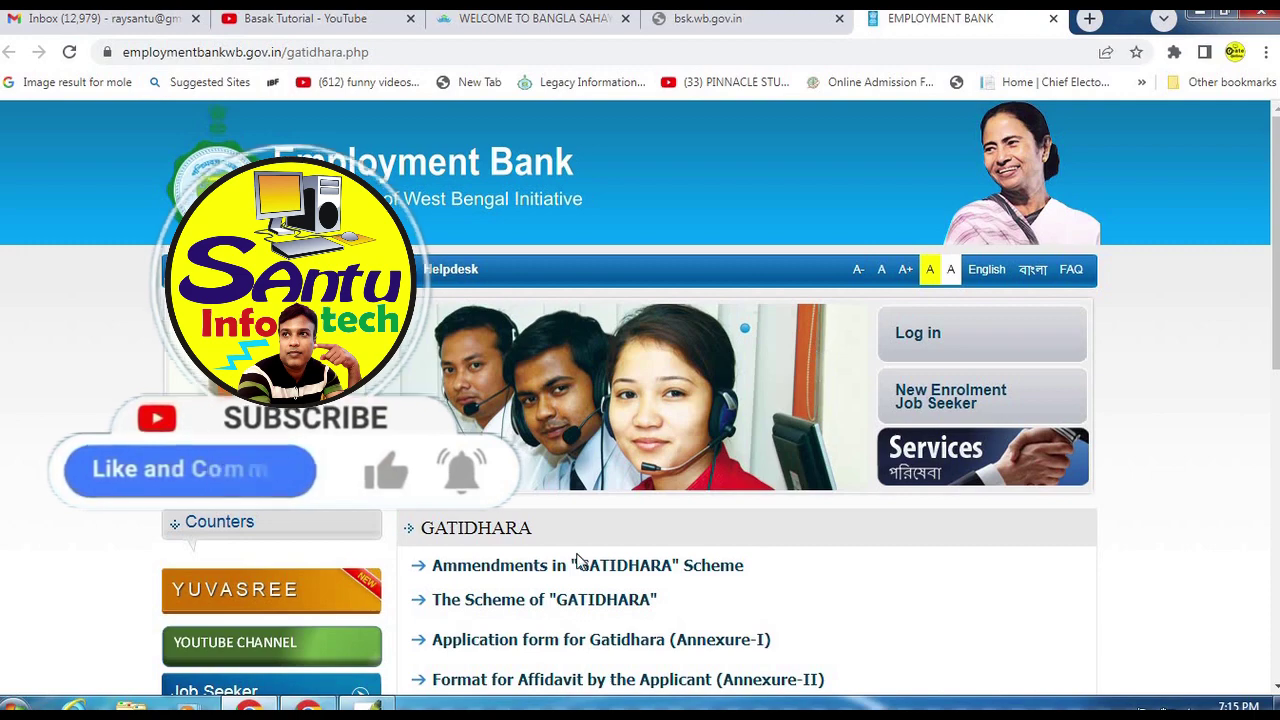
# Step: Scroll the GATIDHARA page to view the scheme, amendments, application form and annexure links
pyautogui.scroll(-4, 571, 563)
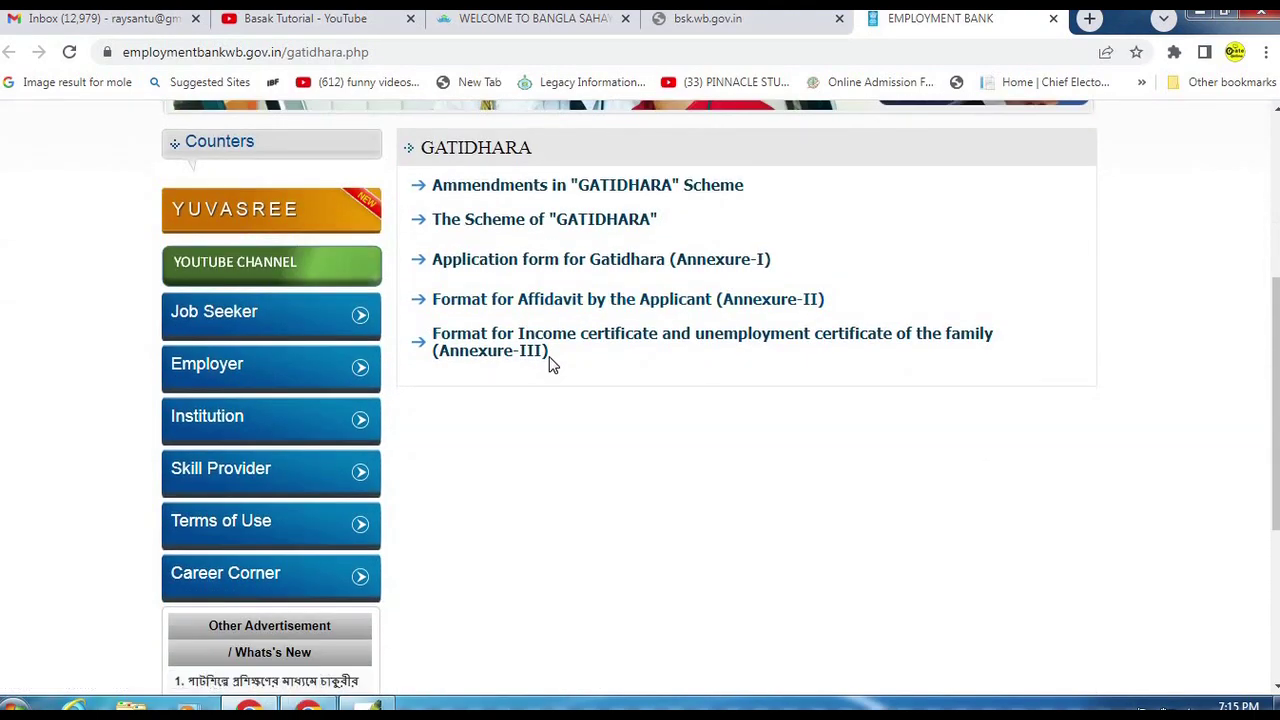
pyautogui.scroll(2, 737, 374)
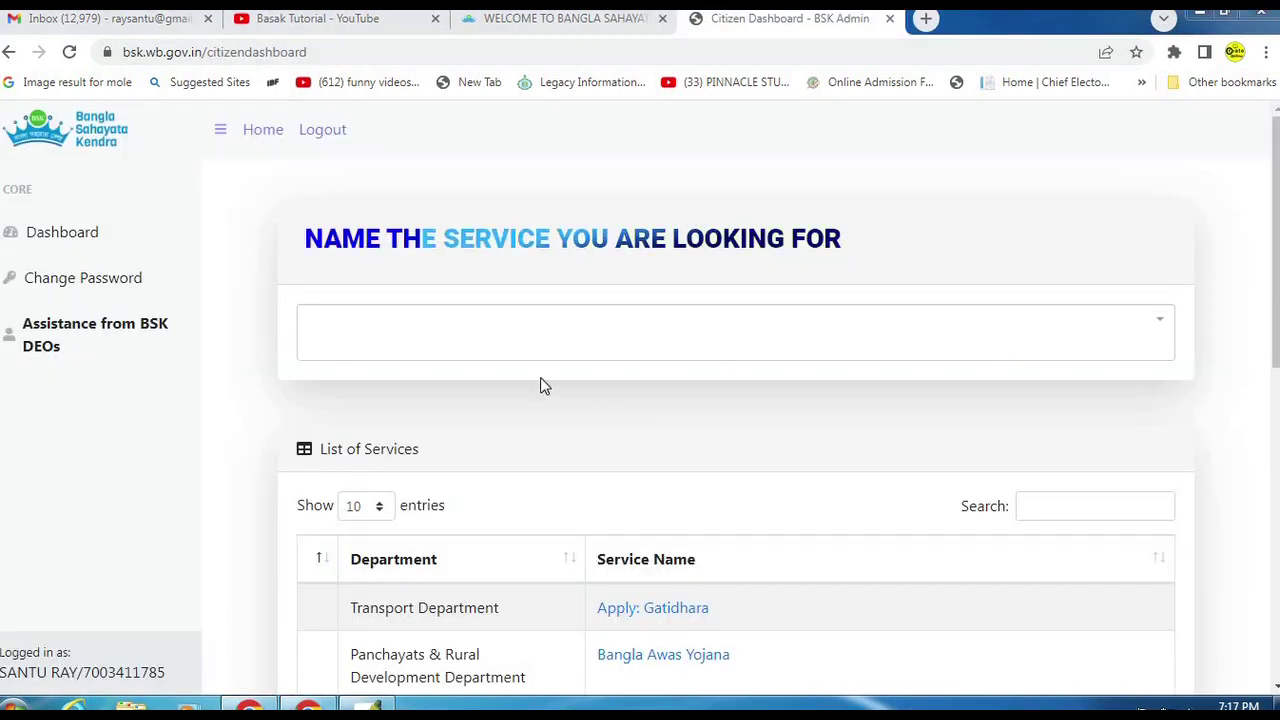
# Step: Select Bangla Awas Yojana from the services list and scroll through its service details
pyautogui.click(465, 339)
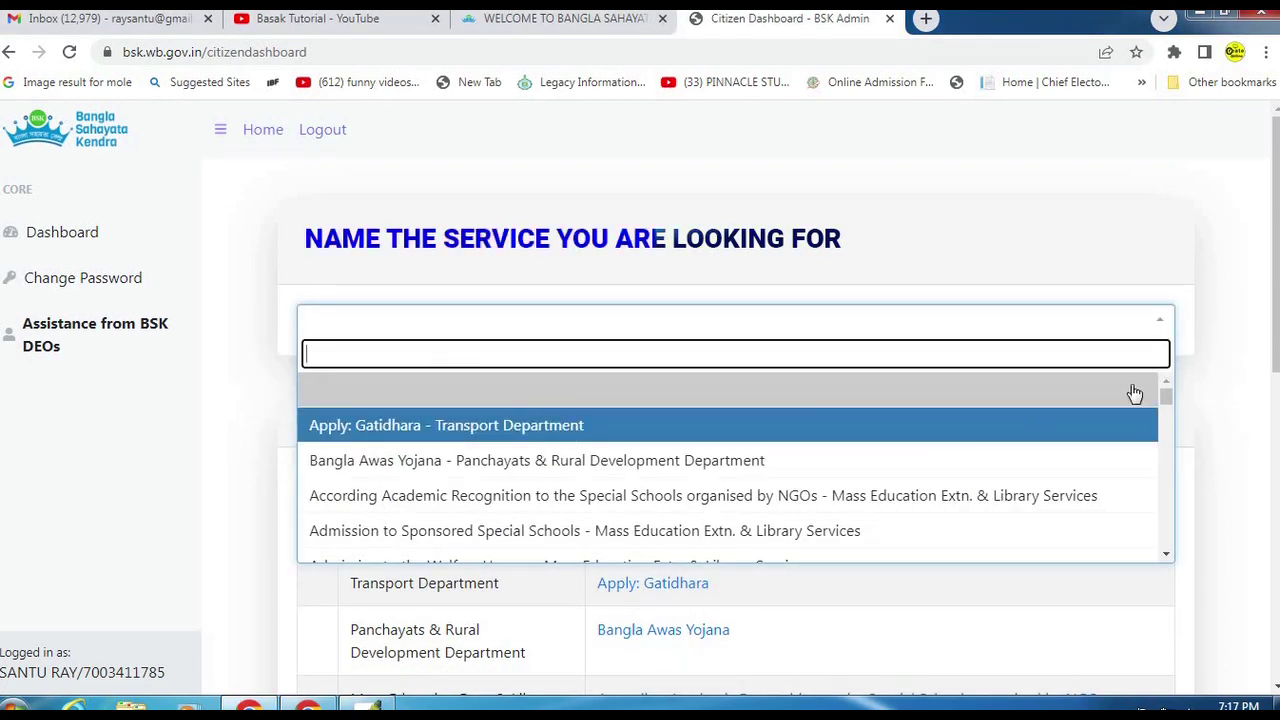
pyautogui.moveTo(1166, 399)
pyautogui.mouseDown()
pyautogui.moveTo(1167, 497)
pyautogui.moveTo(1174, 398)
pyautogui.mouseUp()
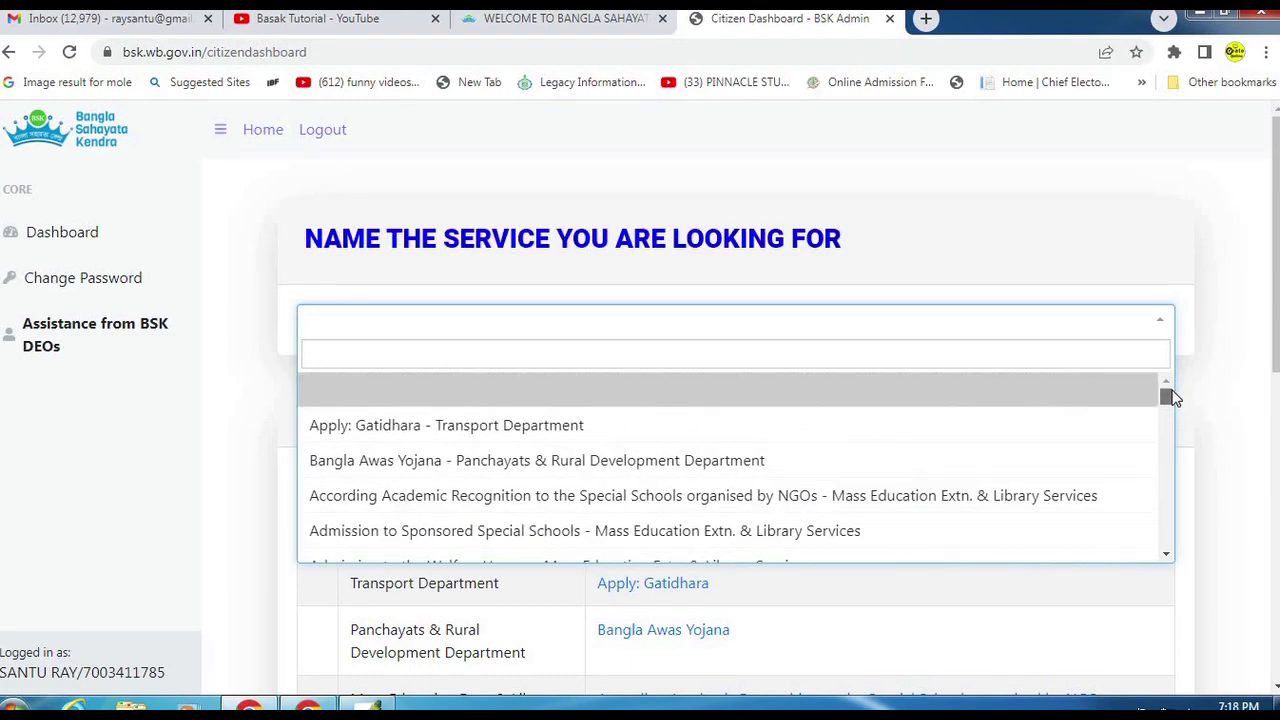
pyautogui.click(546, 463)
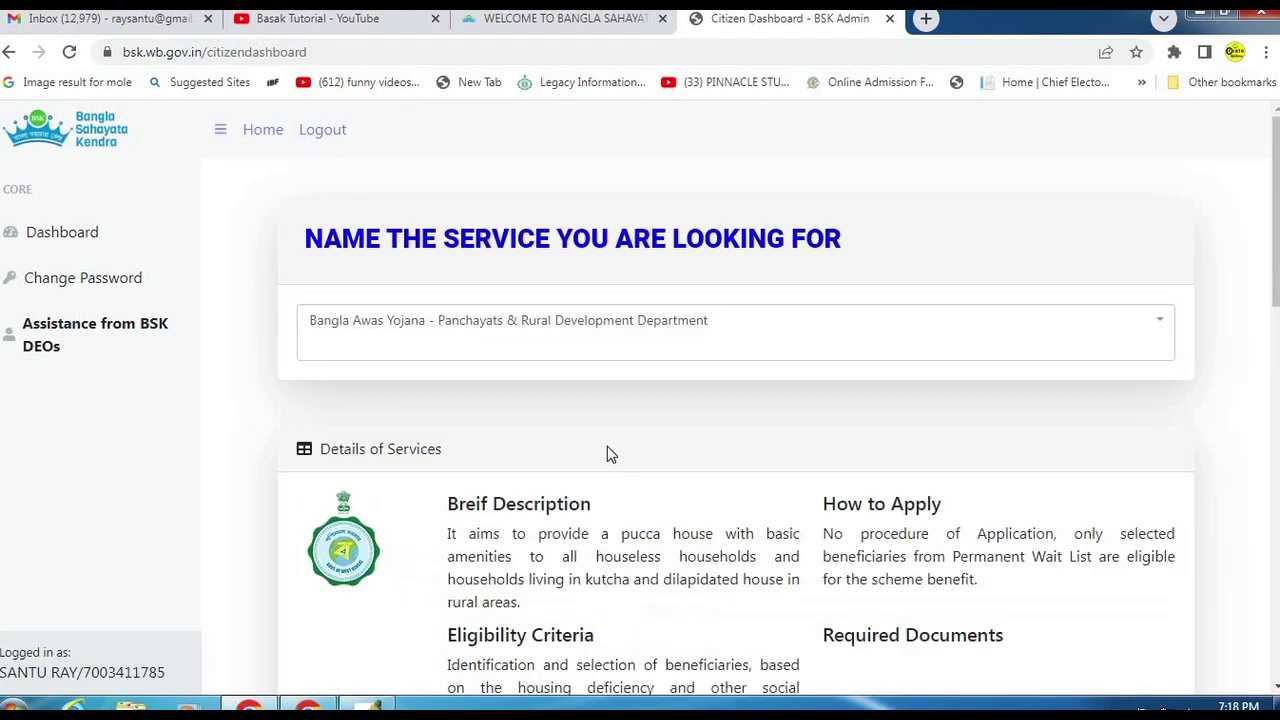
pyautogui.scroll(-3, 620, 461)
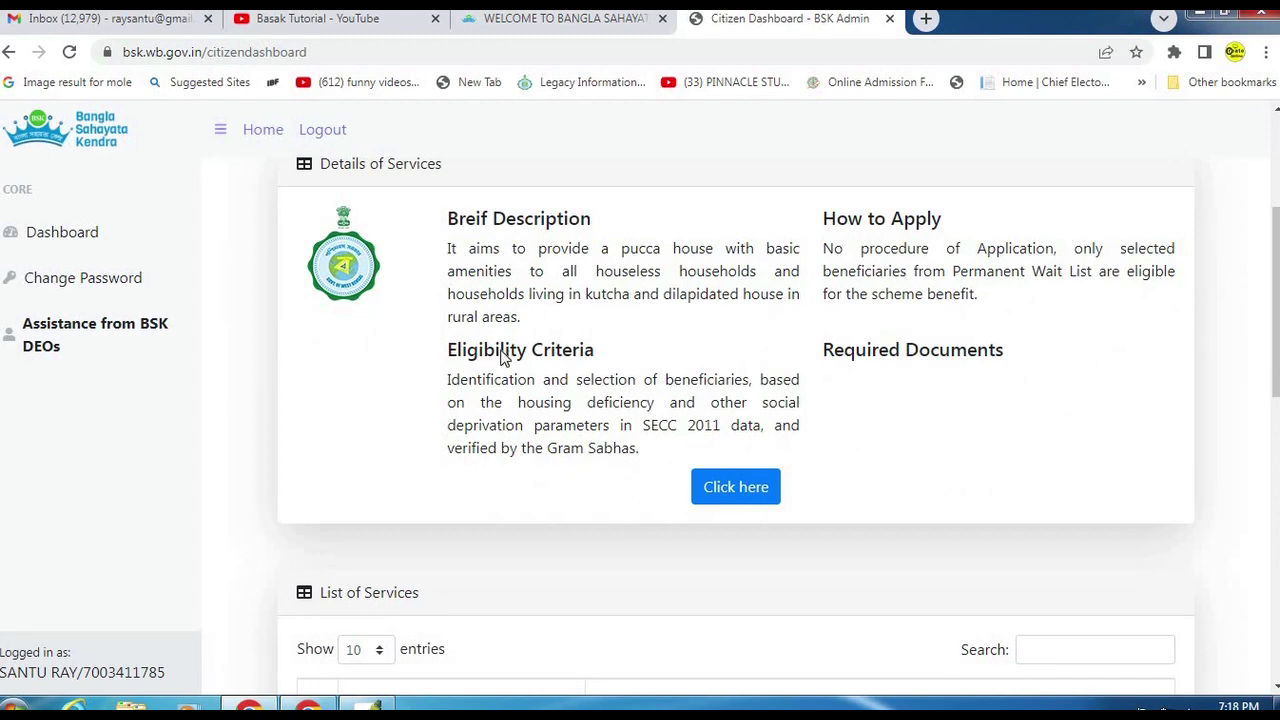
pyautogui.scroll(2, 447, 251)
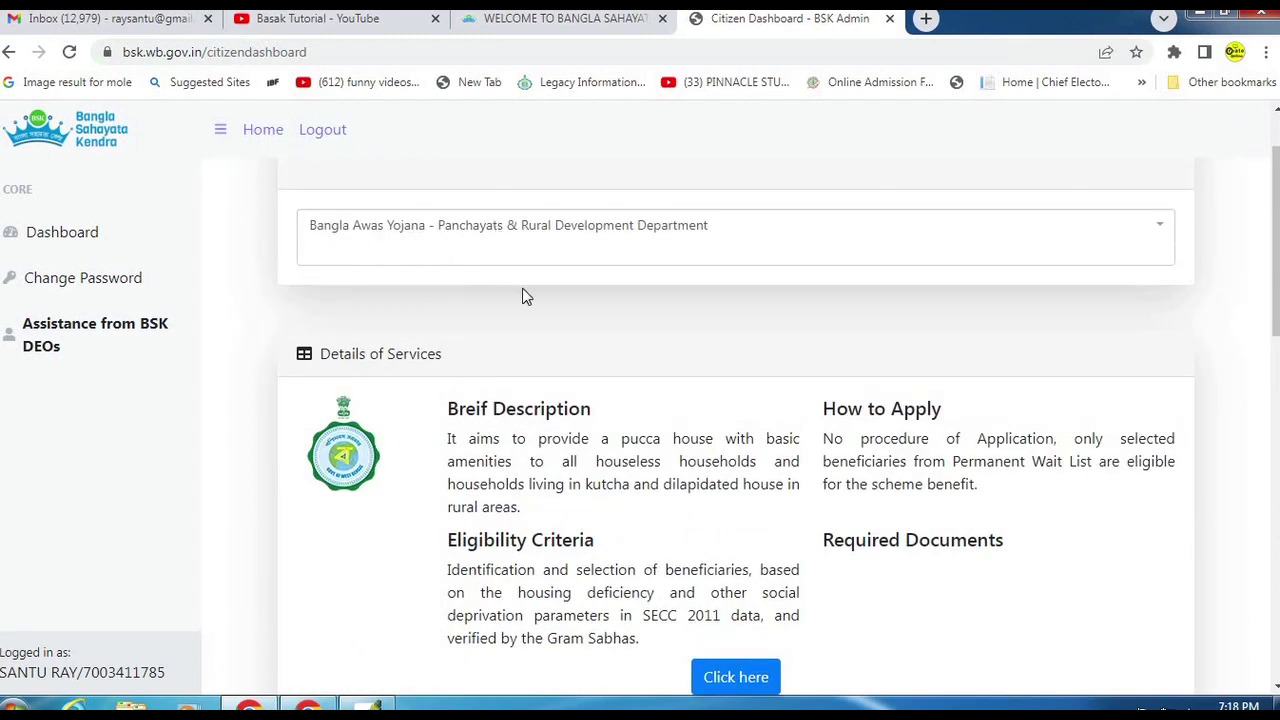
pyautogui.scroll(-1, 714, 523)
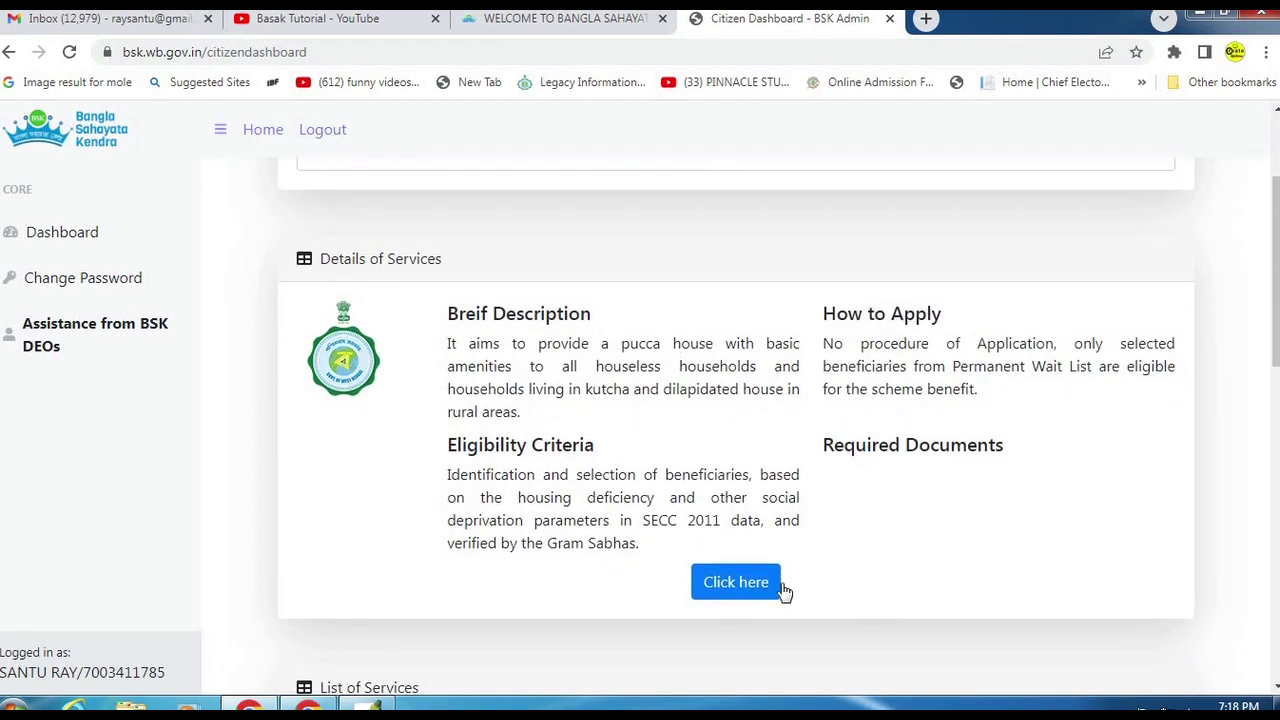
pyautogui.scroll(1, 480, 307)
pyautogui.scroll(-2, 480, 307)
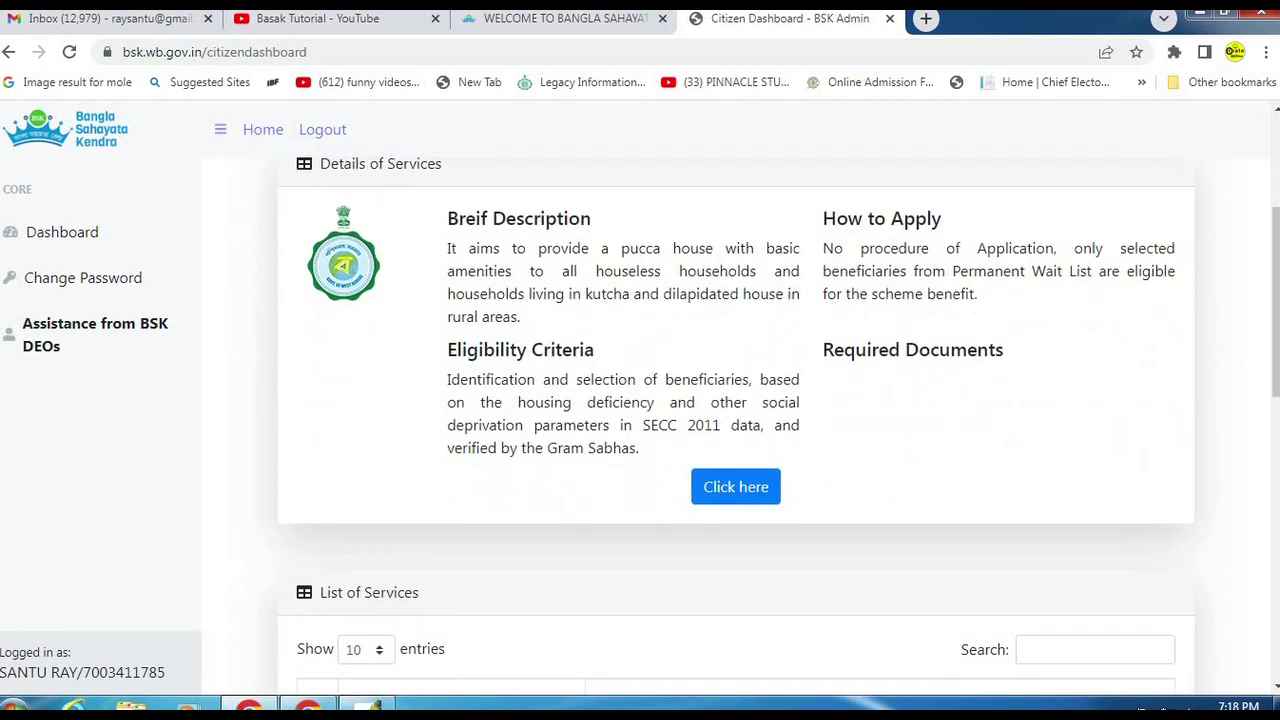
pyautogui.scroll(2, 447, 185)
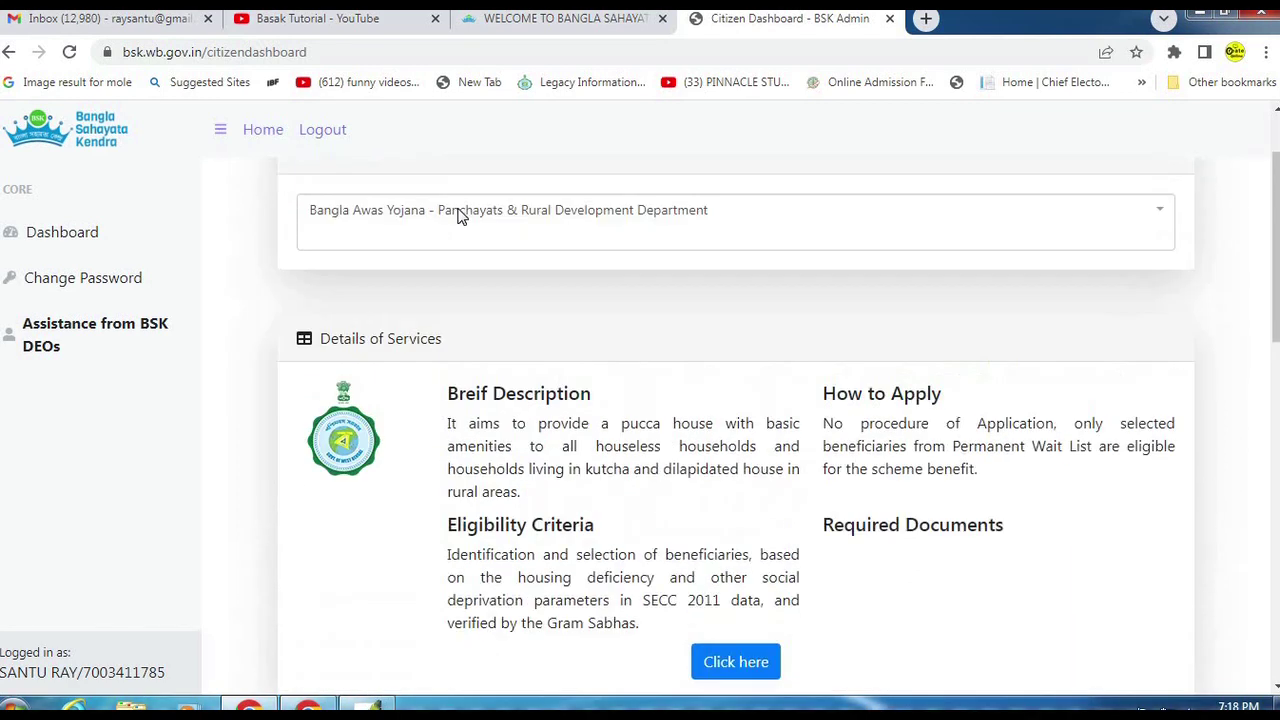
pyautogui.click(460, 233)
pyautogui.scroll(-3, 445, 415)
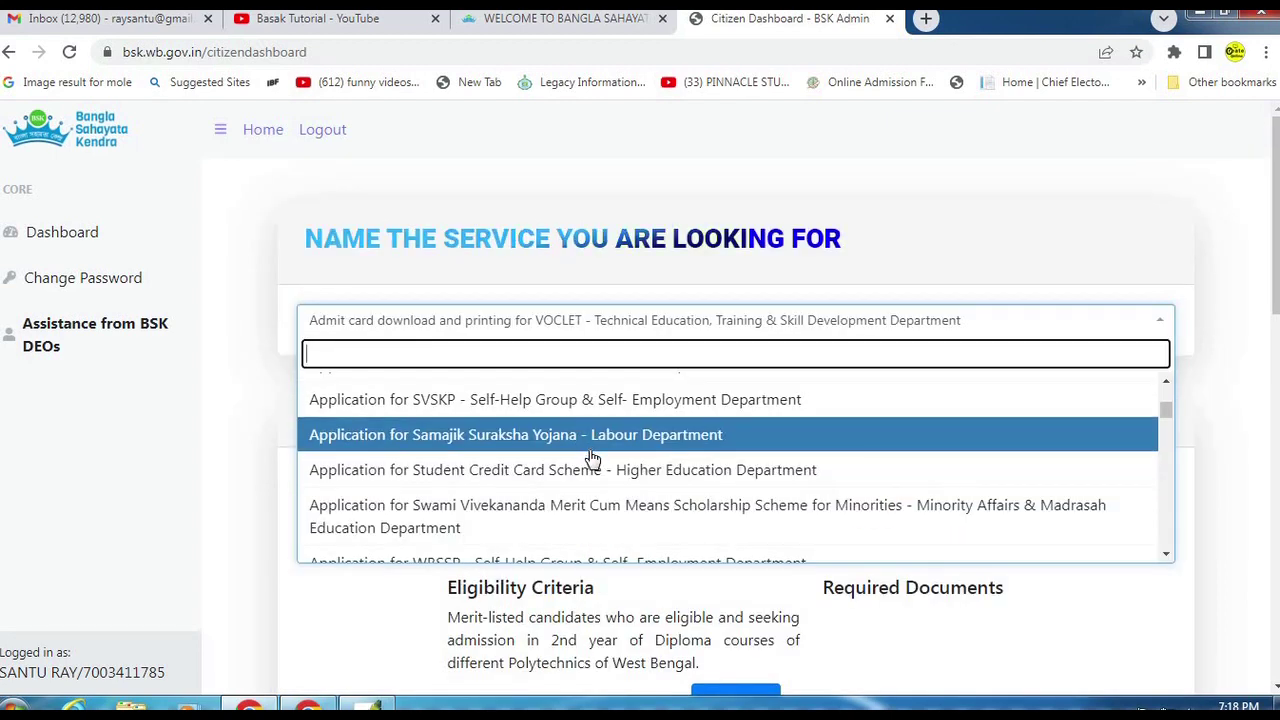
# Step: Select Apply Swami Vivekananda Scholarship - Higher Education Department and open its scheme website
pyautogui.scroll(-3, 615, 468)
pyautogui.scroll(-5, 540, 494)
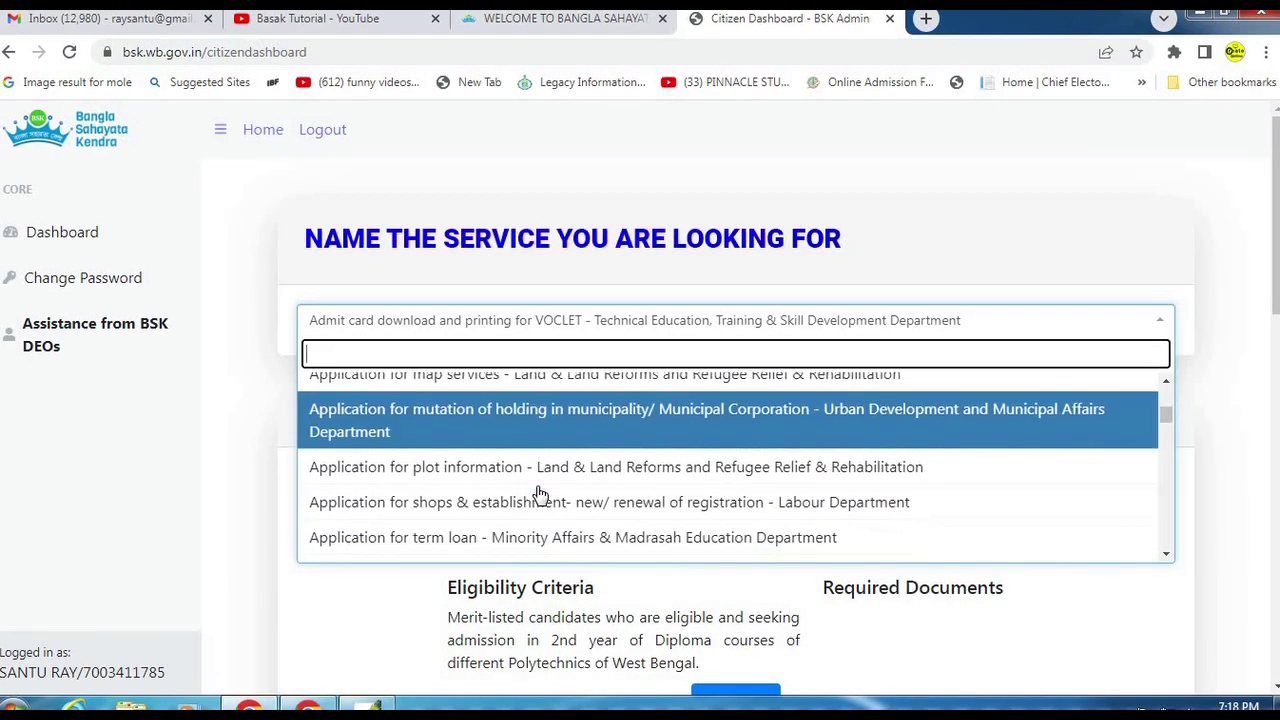
pyautogui.scroll(5, 545, 485)
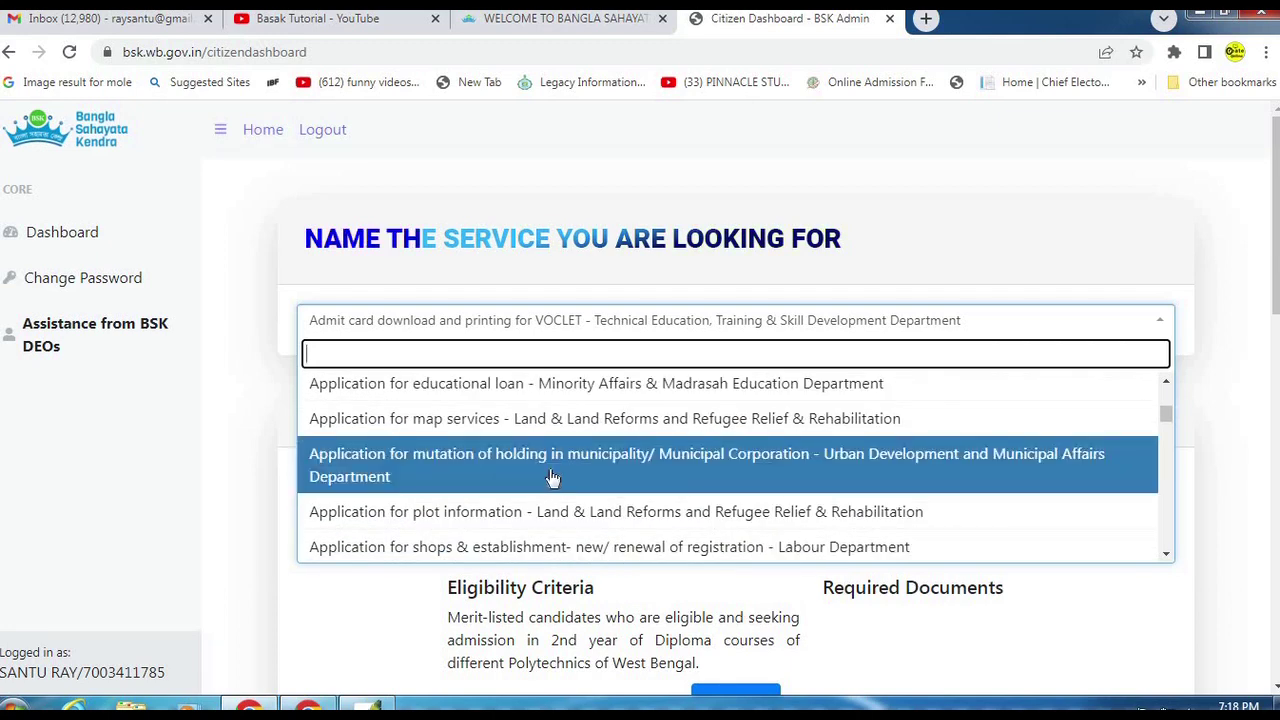
pyautogui.scroll(-10, 550, 480)
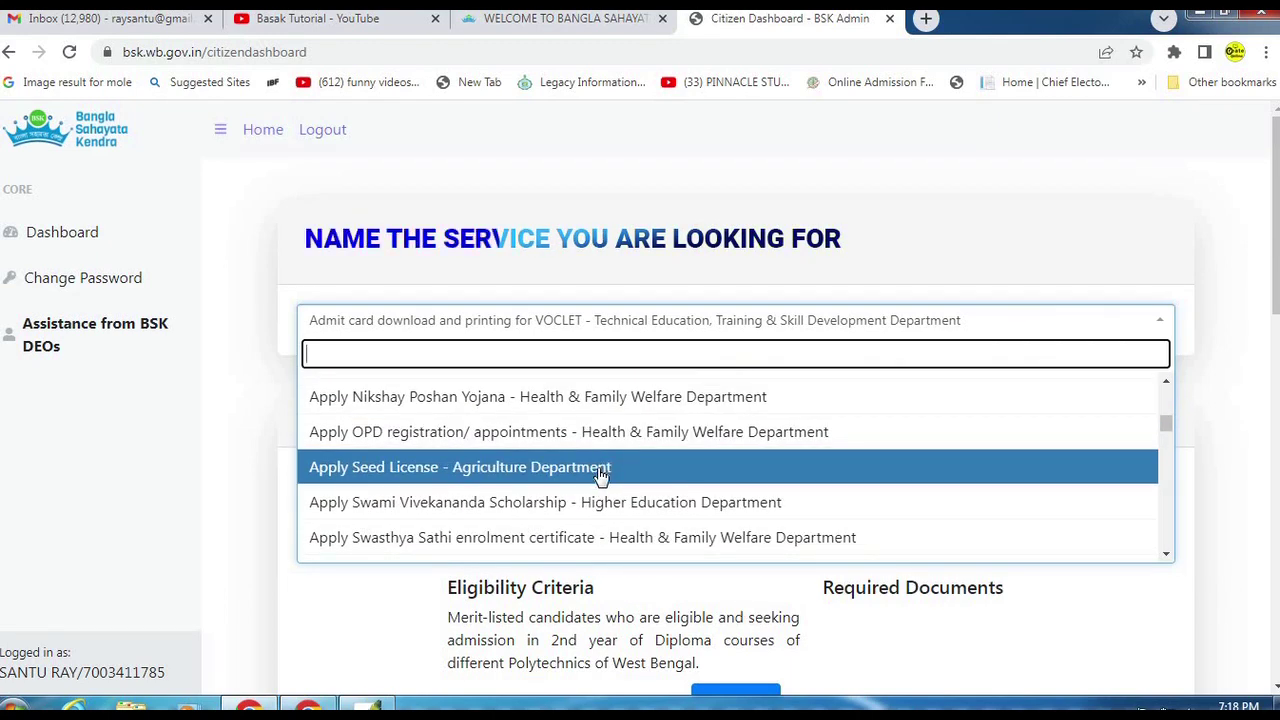
pyautogui.scroll(-2, 601, 476)
pyautogui.scroll(1, 601, 477)
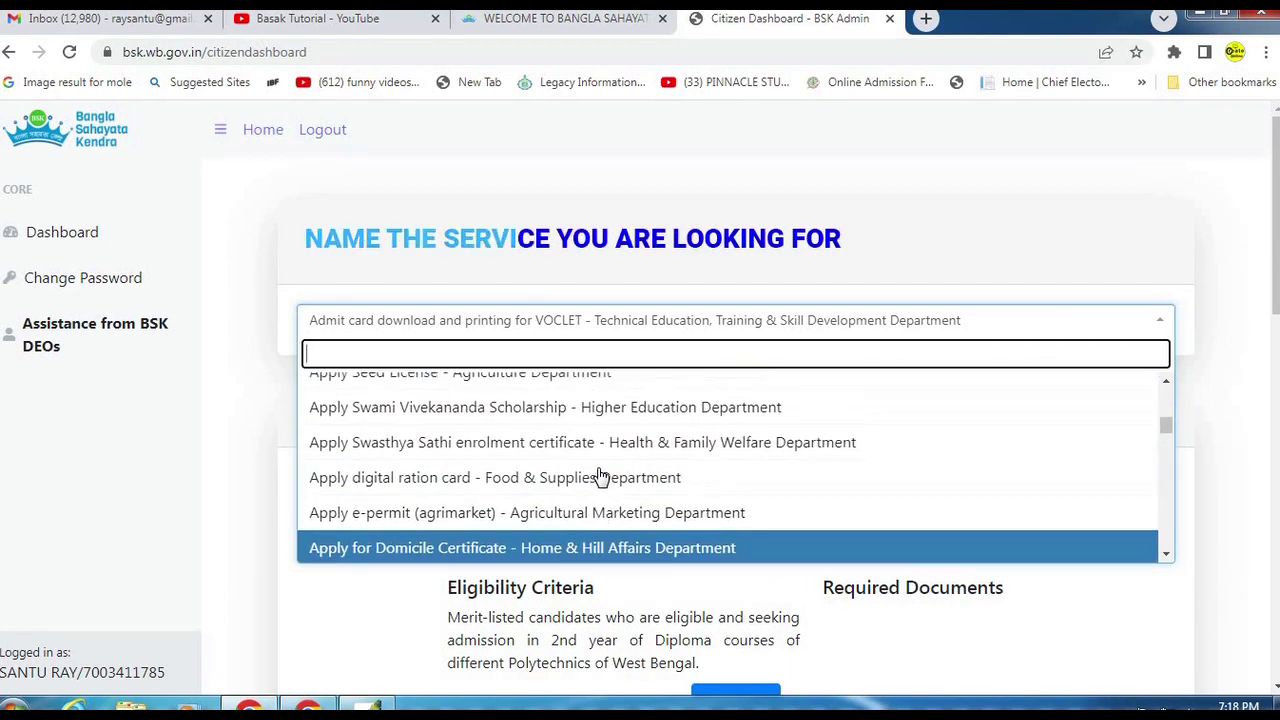
pyautogui.click(634, 410)
pyautogui.scroll(-3, 614, 238)
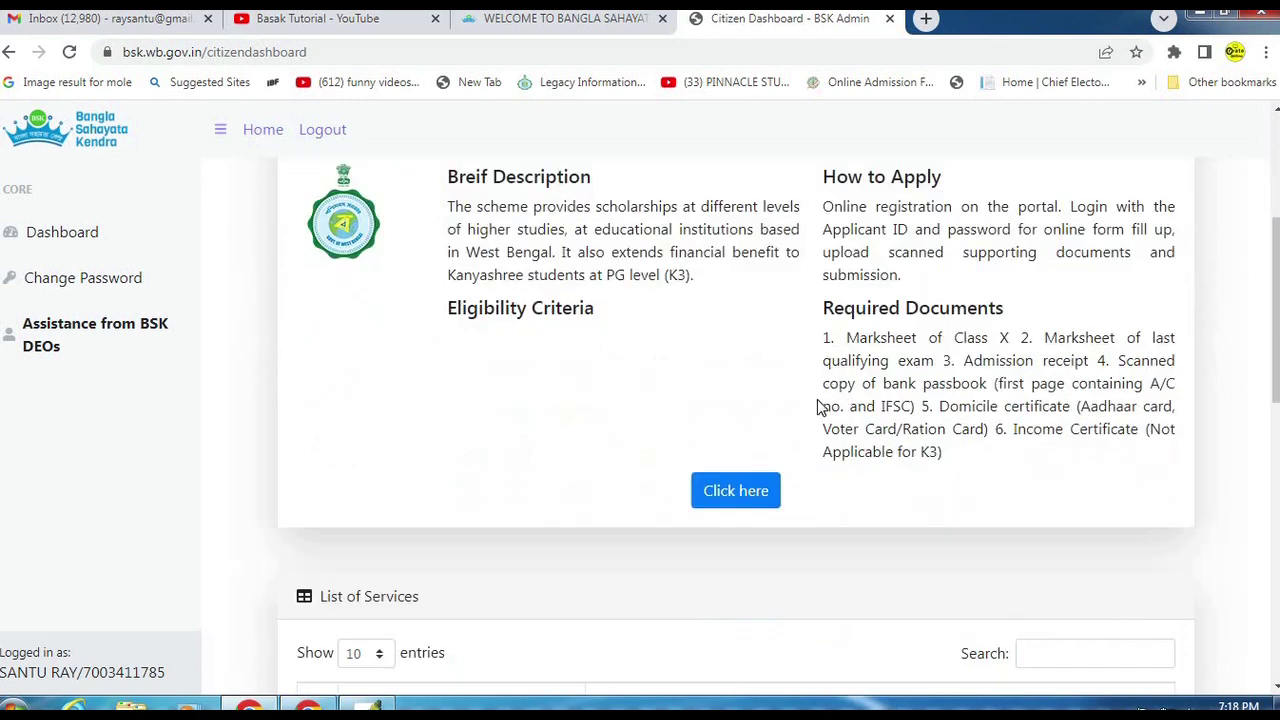
pyautogui.click(731, 440)
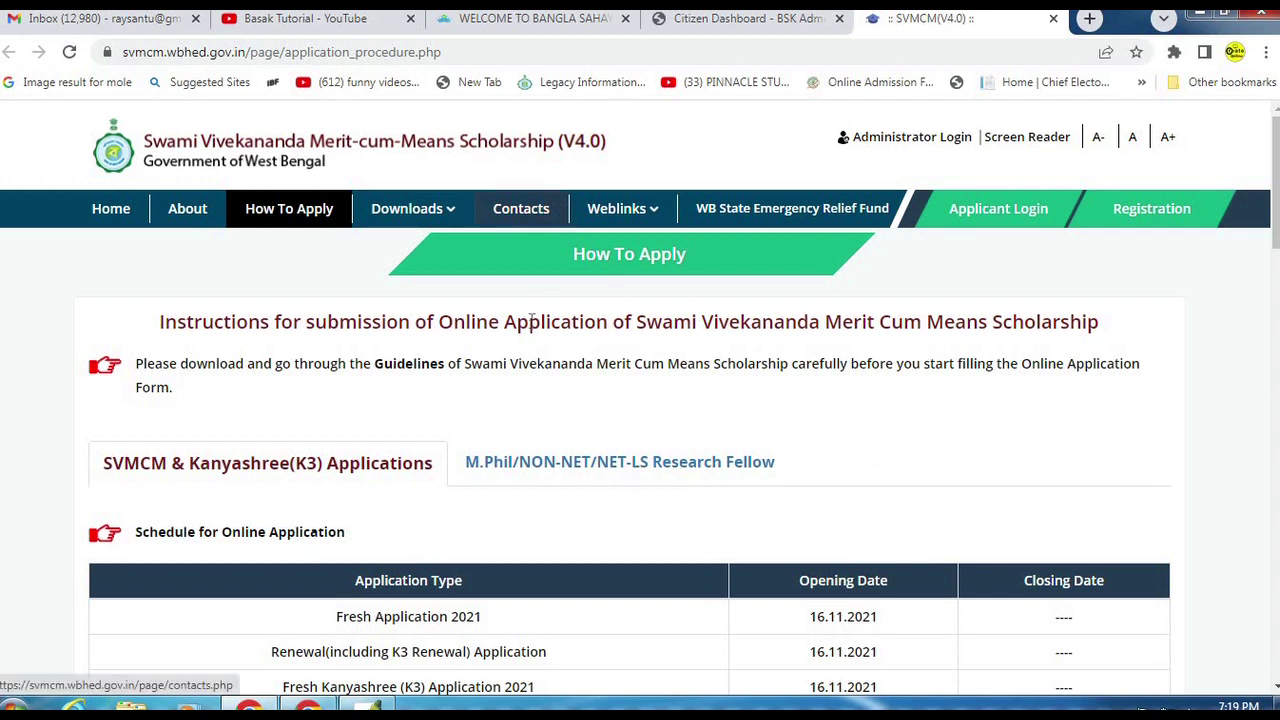
# Step: Read the SVMCM How To Apply page, then close its tab and return to the dashboard
pyautogui.moveTo(616, 208)
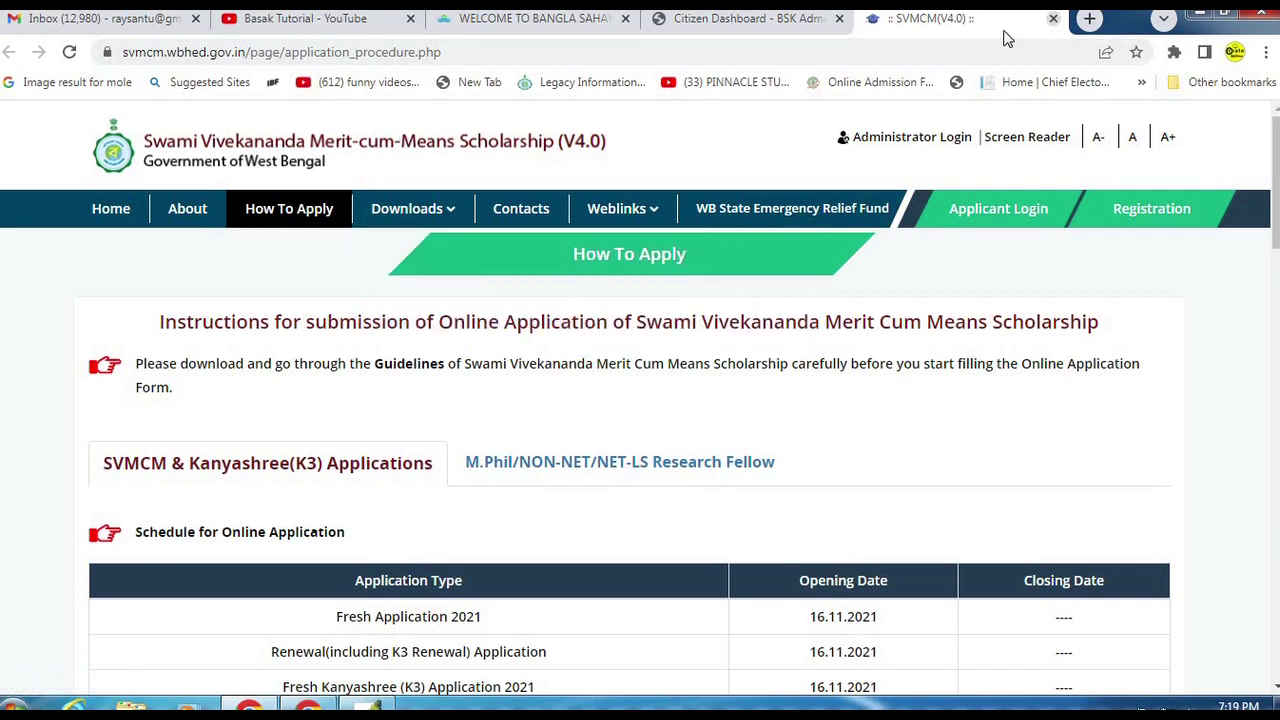
pyautogui.click(1053, 18)
pyautogui.scroll(4, 372, 342)
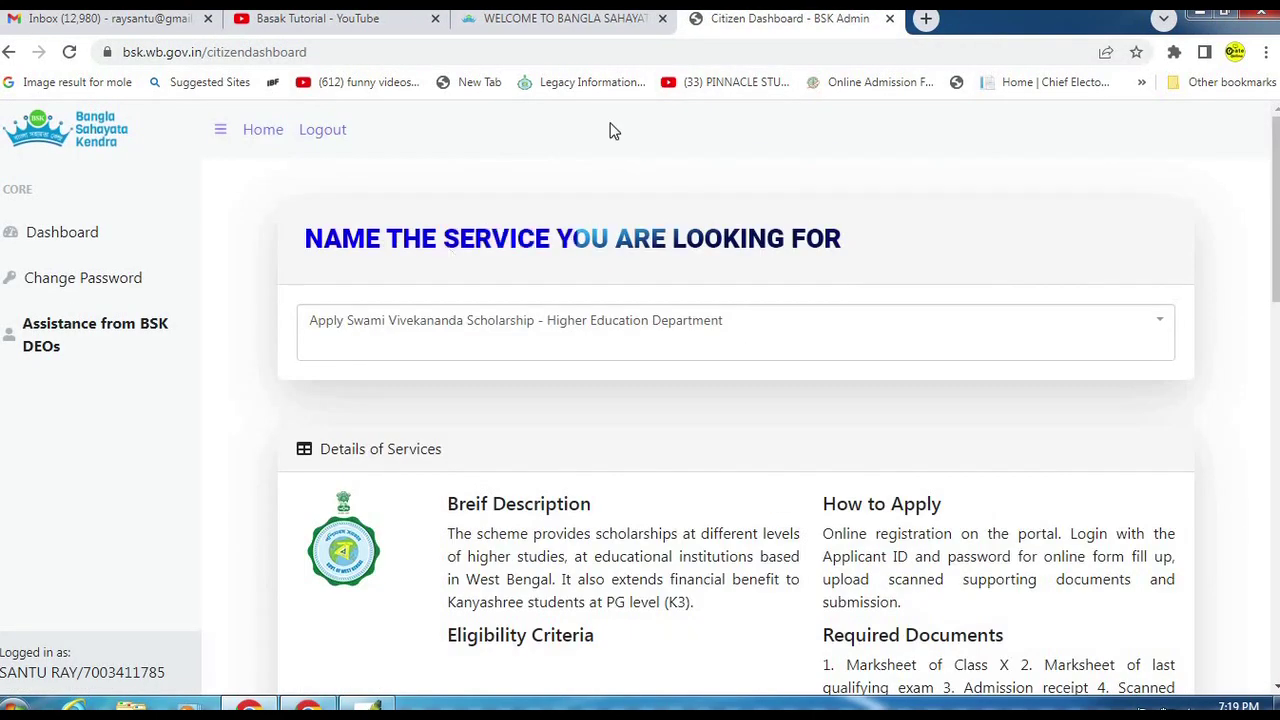